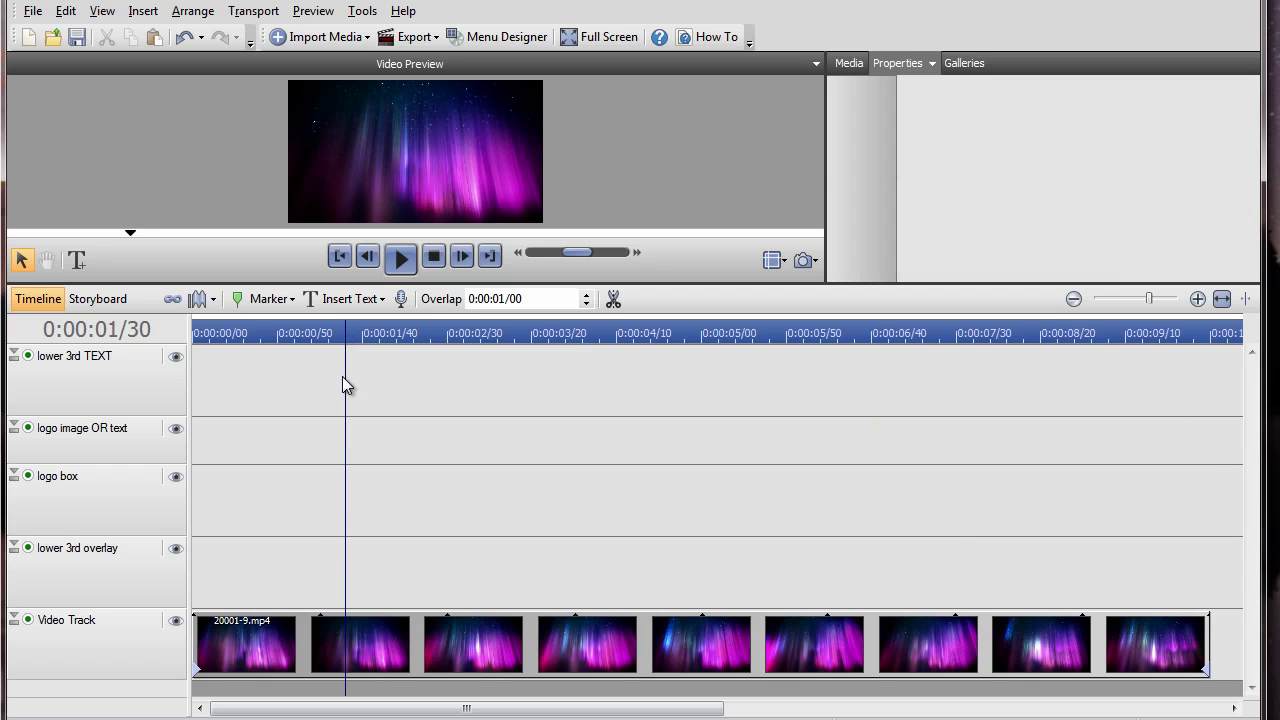
- Insert a QuickShape clip on the logo box track at 0:00:01/30
click(351, 495)
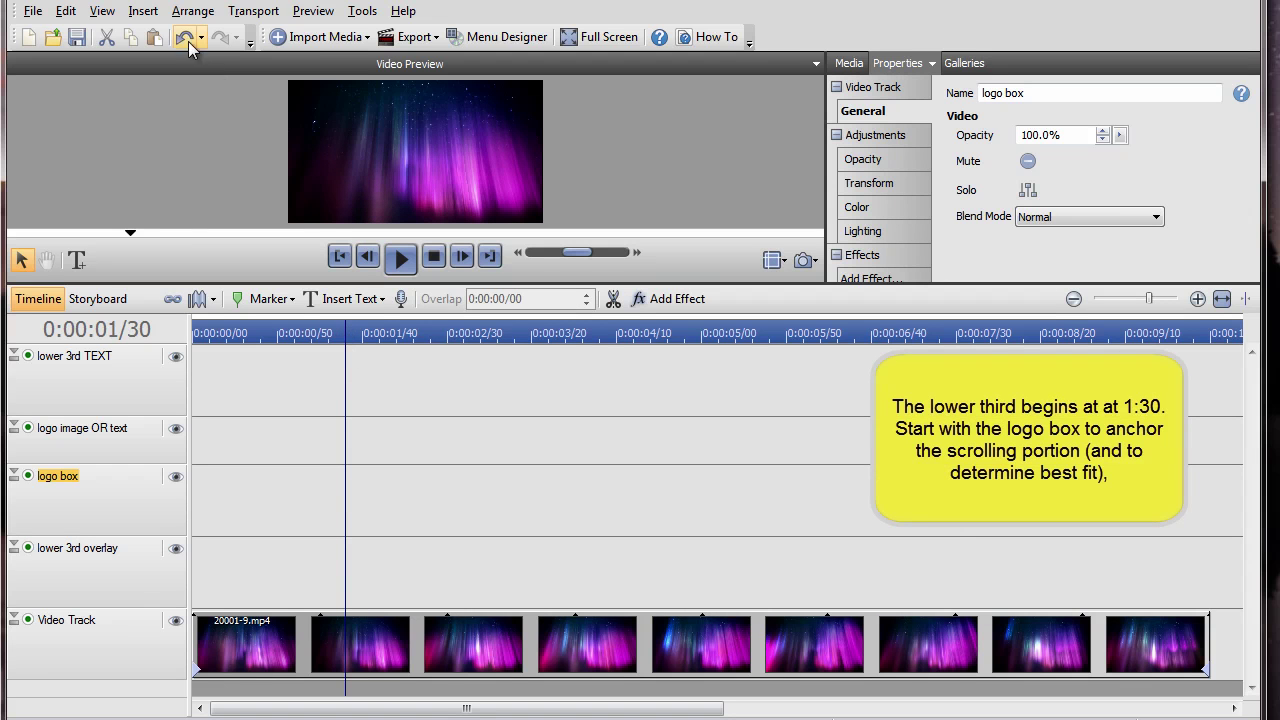
click(142, 11)
mouse_move(222, 228)
click(420, 288)
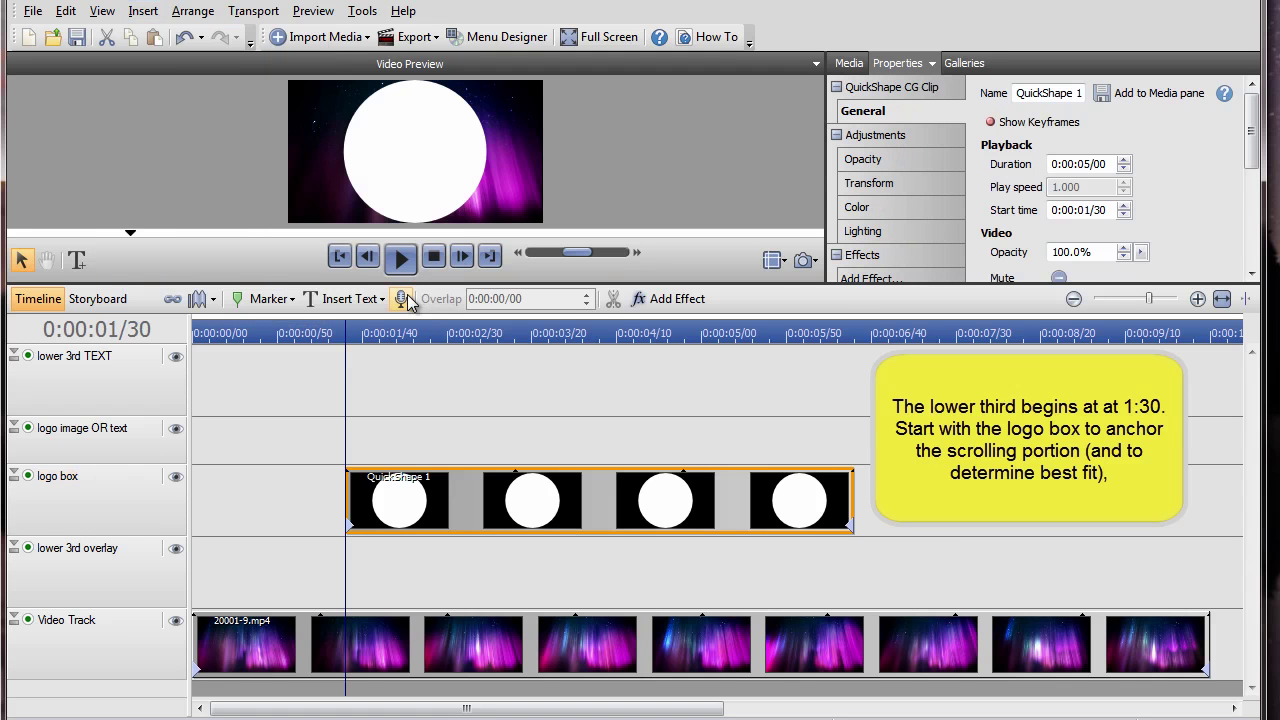
- Change the QuickShape type to Rectangle and round its corners moderately
drag(1254, 150, 1254, 222)
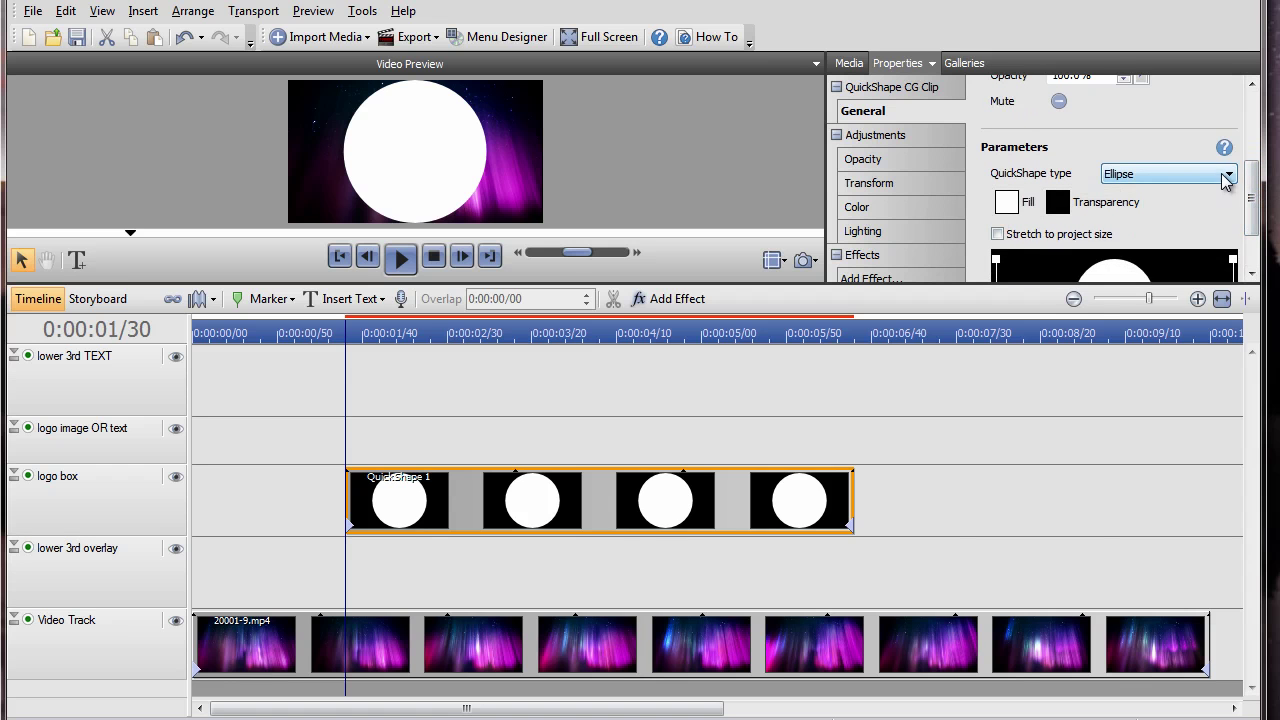
click(1227, 175)
scroll(1130, 205, up, 1)
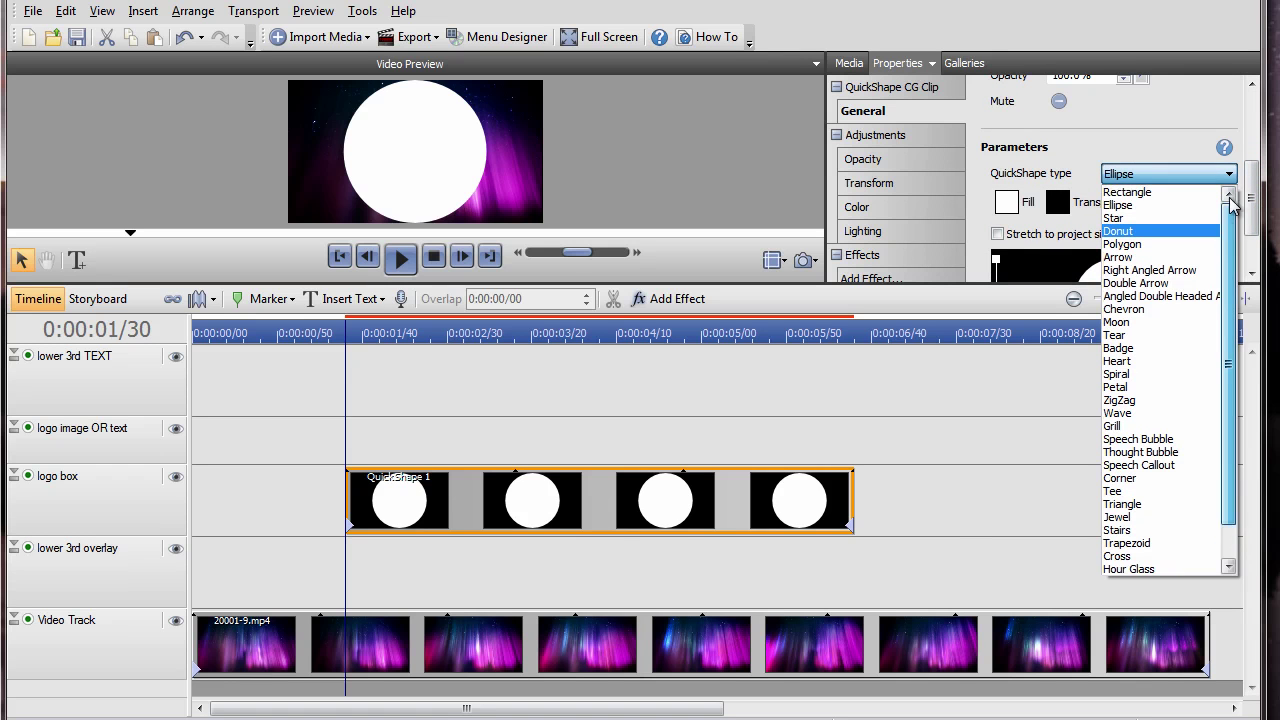
click(1126, 193)
scroll(1008, 224, down, 1)
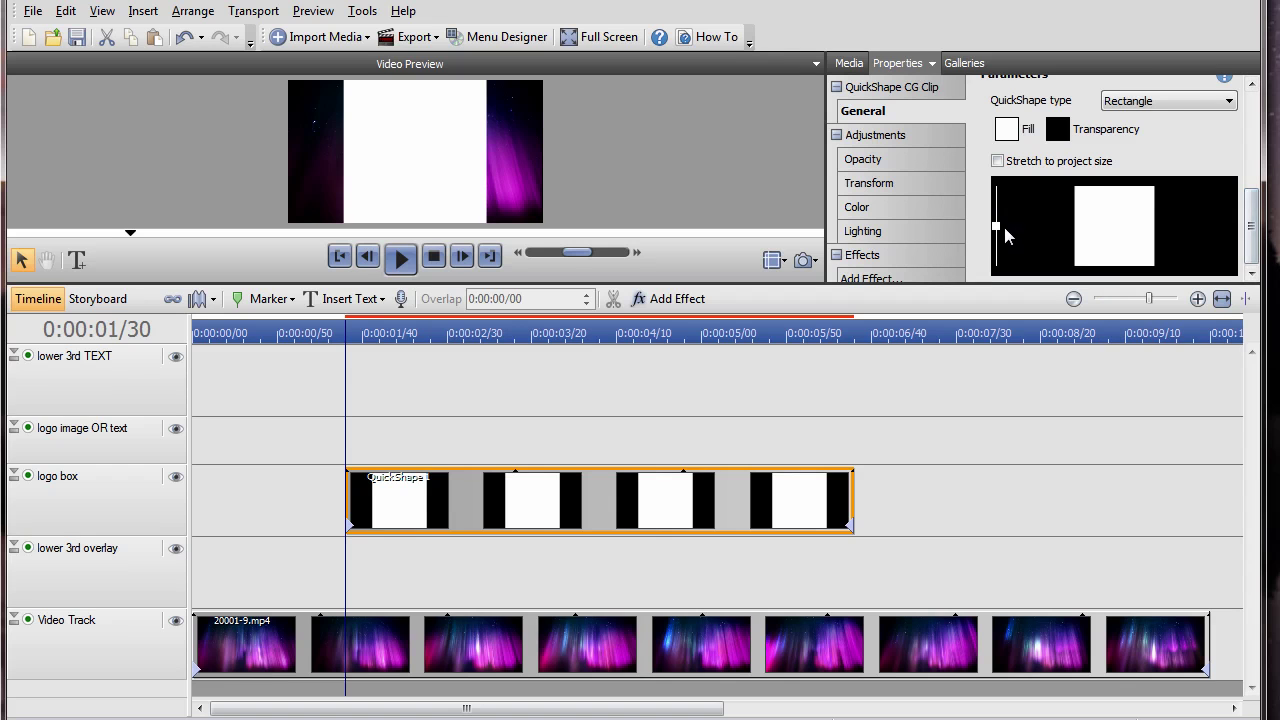
mouse_move(996, 226)
mouse_down()
mouse_move(997, 212)
mouse_move(1005, 245)
mouse_up()
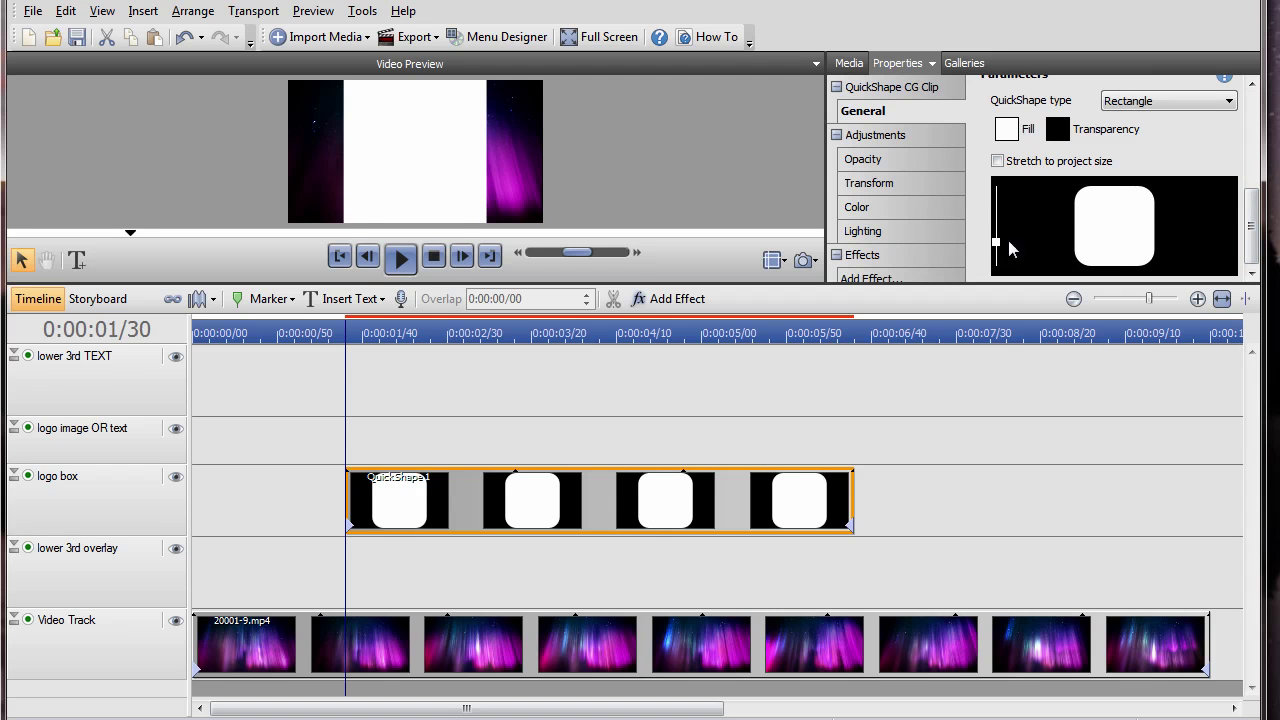
- Fill the rounded rectangle with solid yellow
click(1006, 128)
click(728, 310)
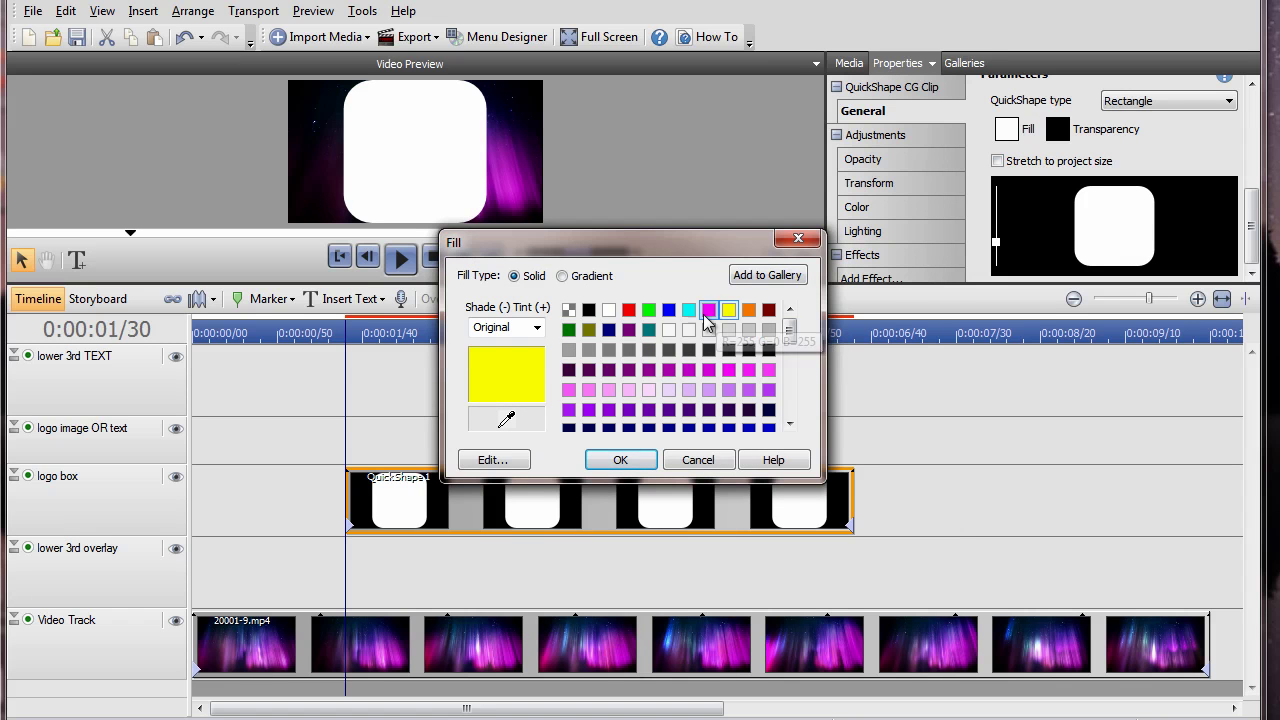
click(612, 459)
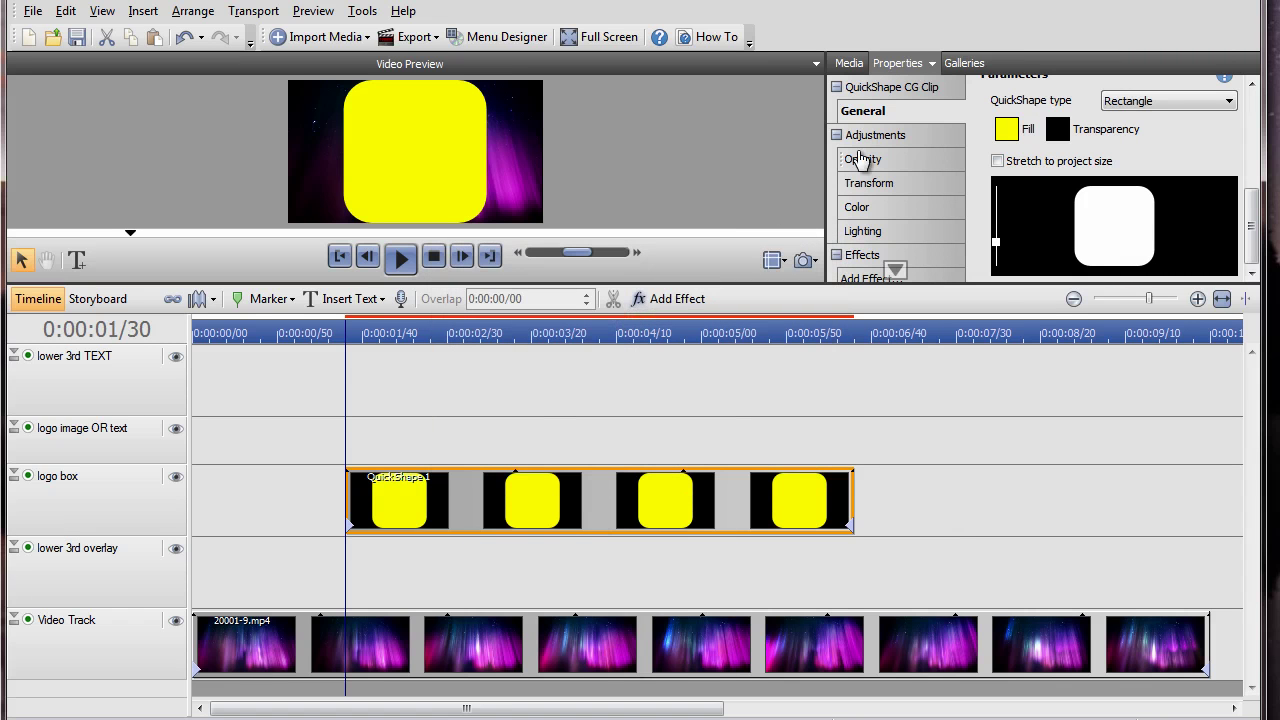
- Scale the yellow box to about 35% in the frame's lower-left corner and extend its clip to about 0:00:09/44
click(888, 184)
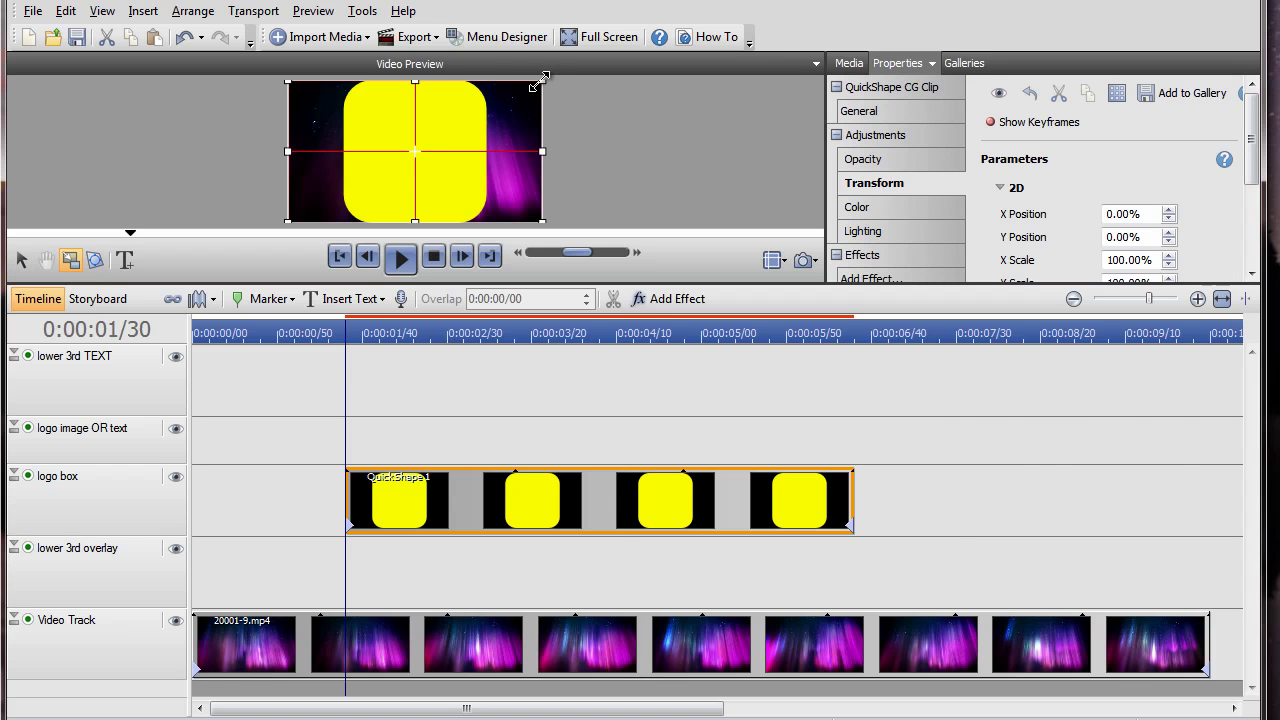
drag(537, 84, 350, 200)
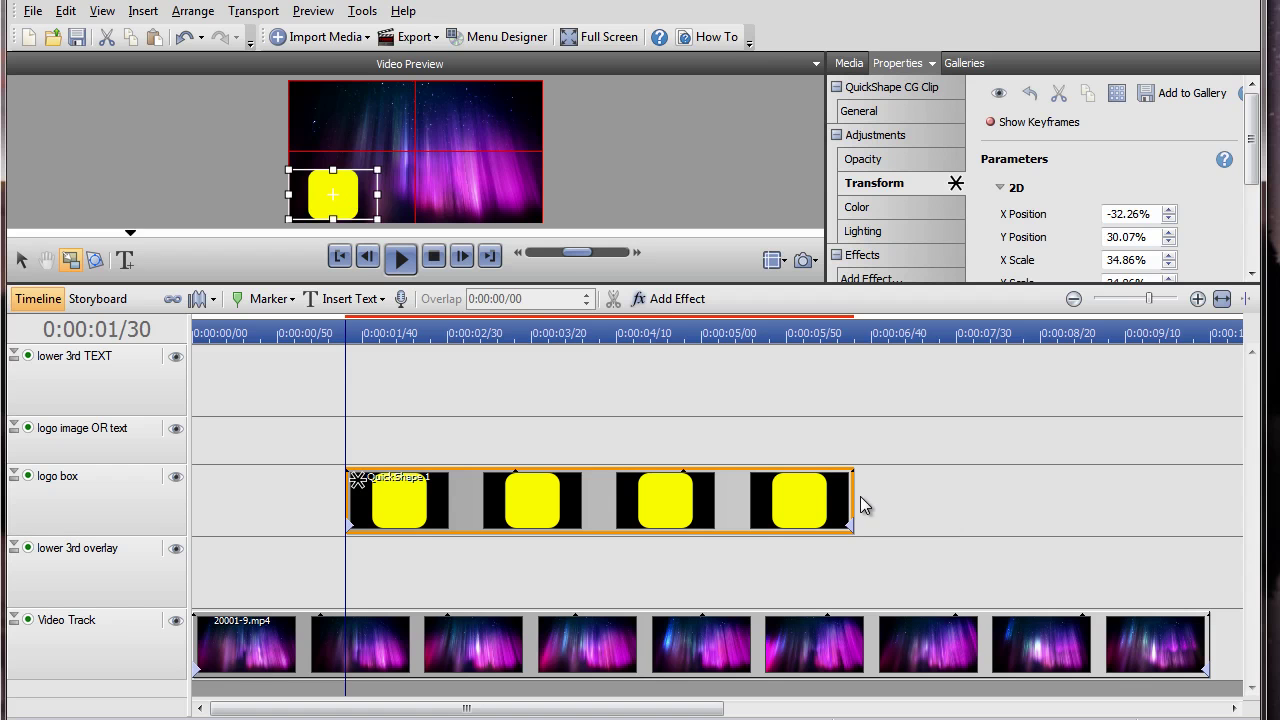
drag(855, 495, 1189, 520)
- Insert a text clip on the logo image OR text track at 0:00:01/31
drag(390, 403, 347, 423)
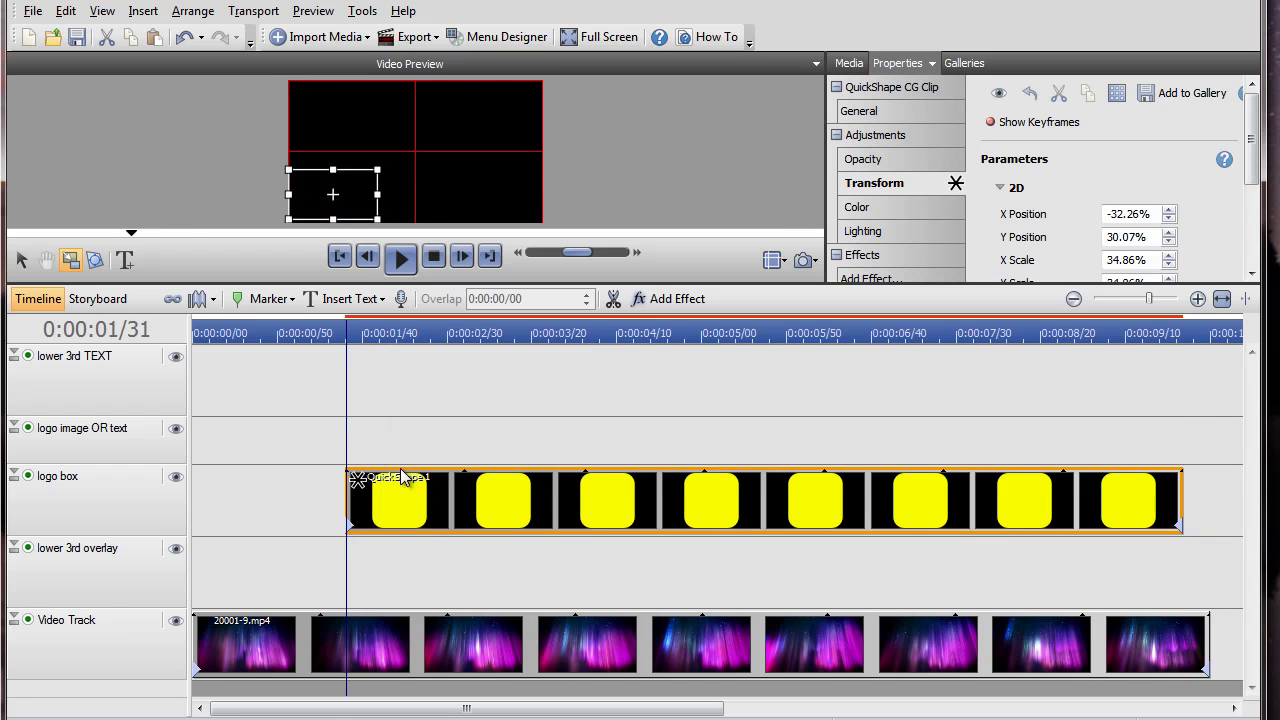
click(368, 446)
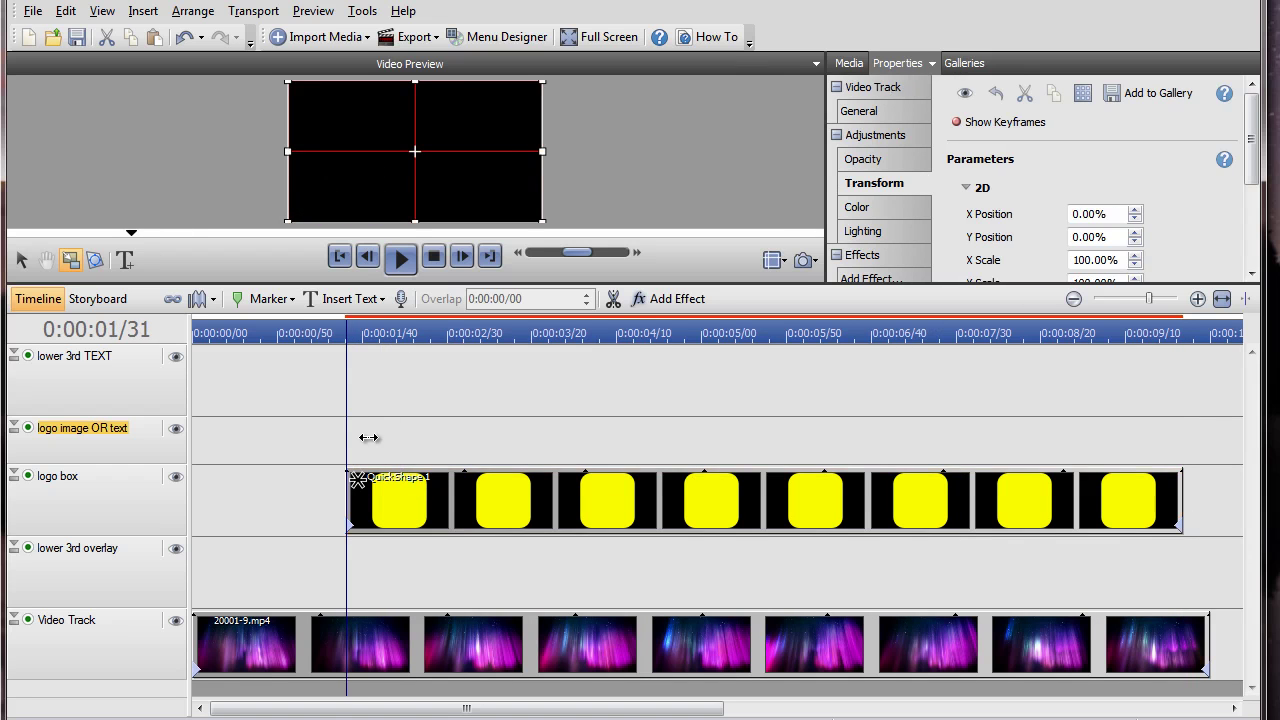
click(356, 300)
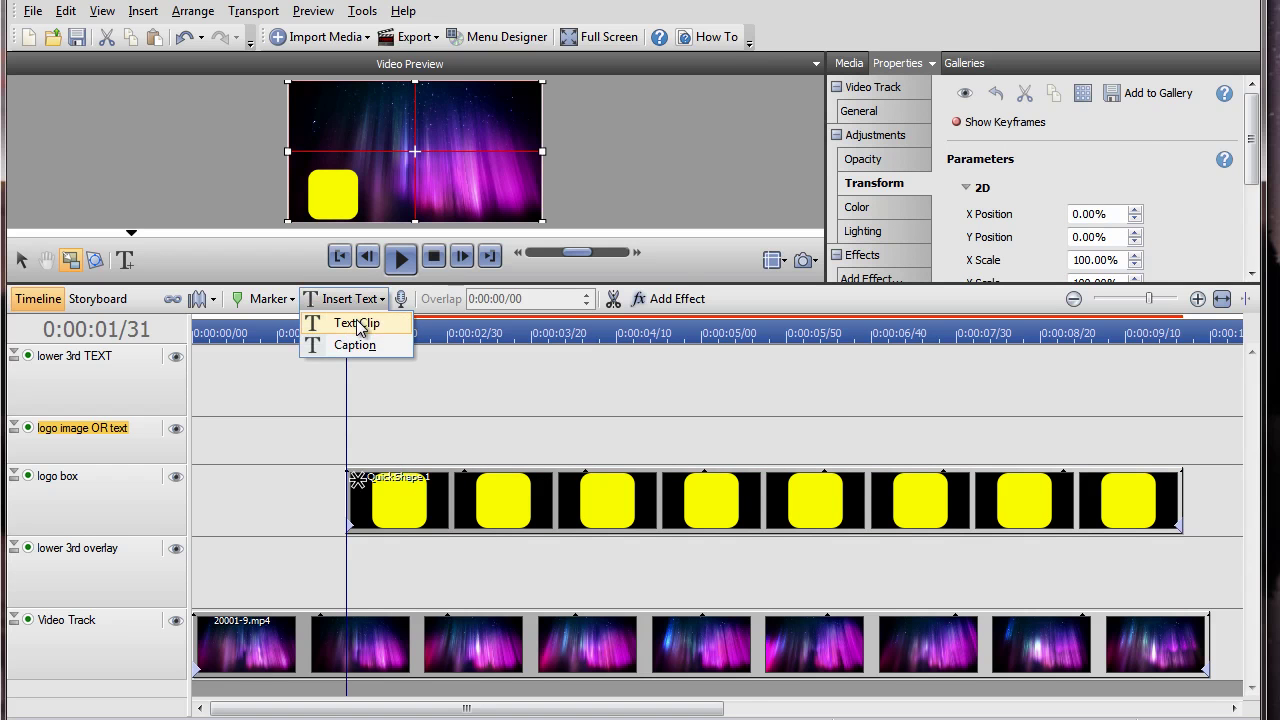
click(362, 323)
click(424, 152)
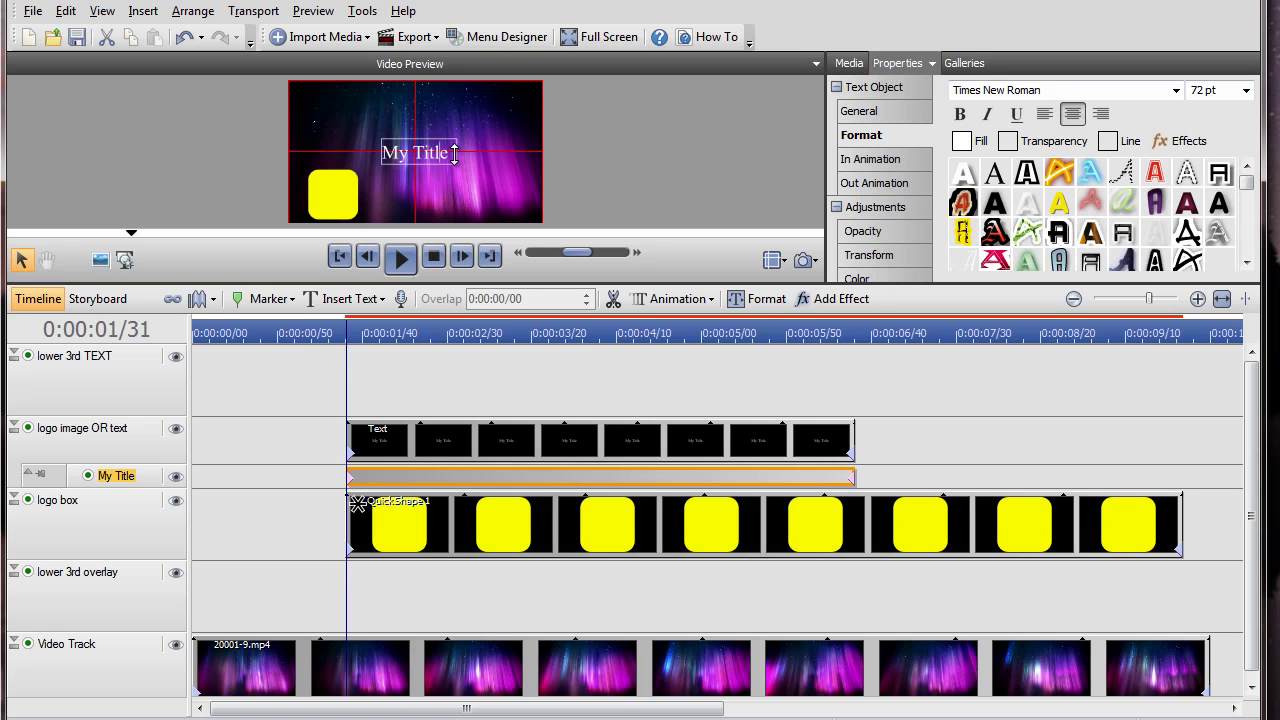
- Replace the default title text with "My" and "Logo" on two lines
click(447, 474)
click(437, 156)
drag(448, 156, 379, 152)
text(My)
key(Return)
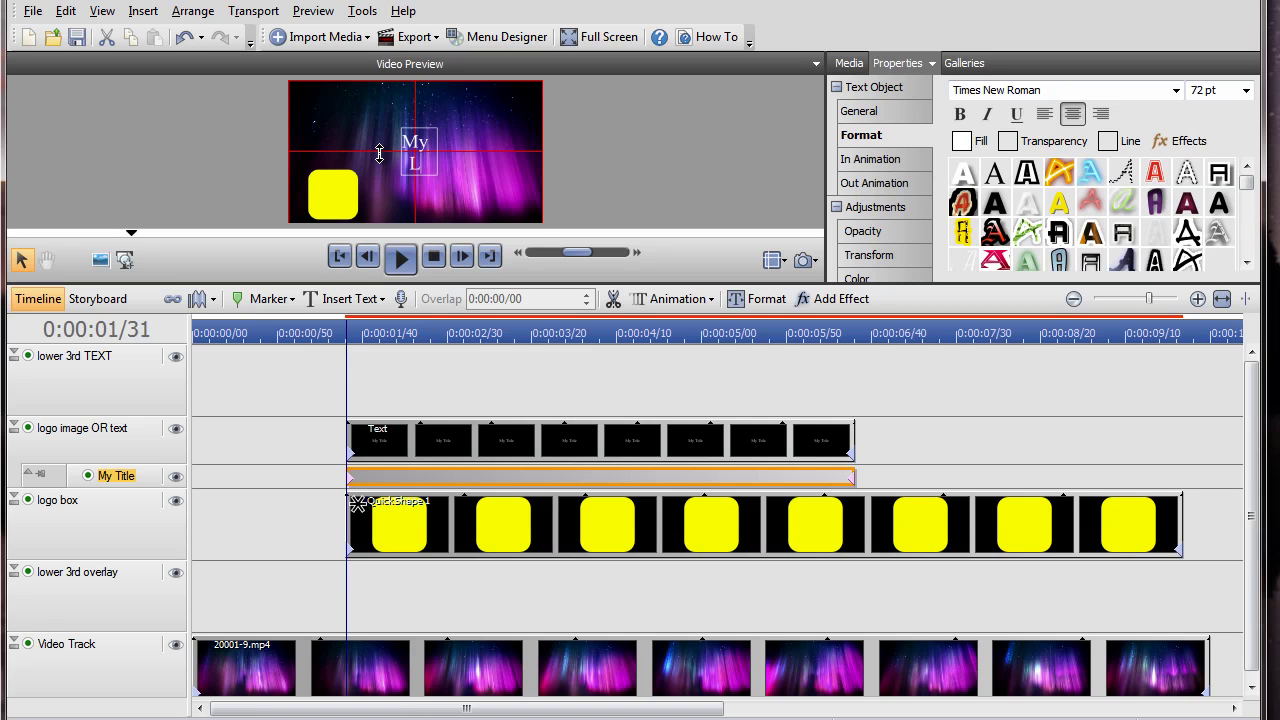
text(Logo)
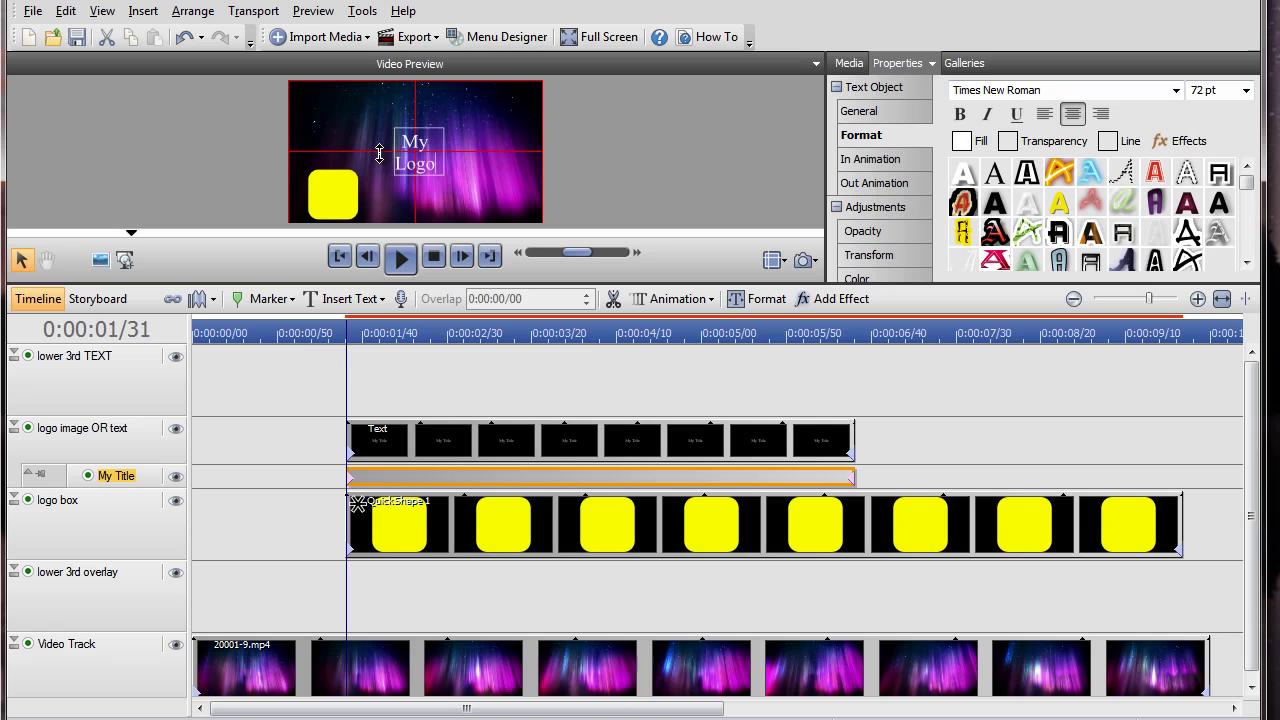
- Format the "My Logo" text in the Valken font with a solid red fill
click(1098, 91)
text(va)
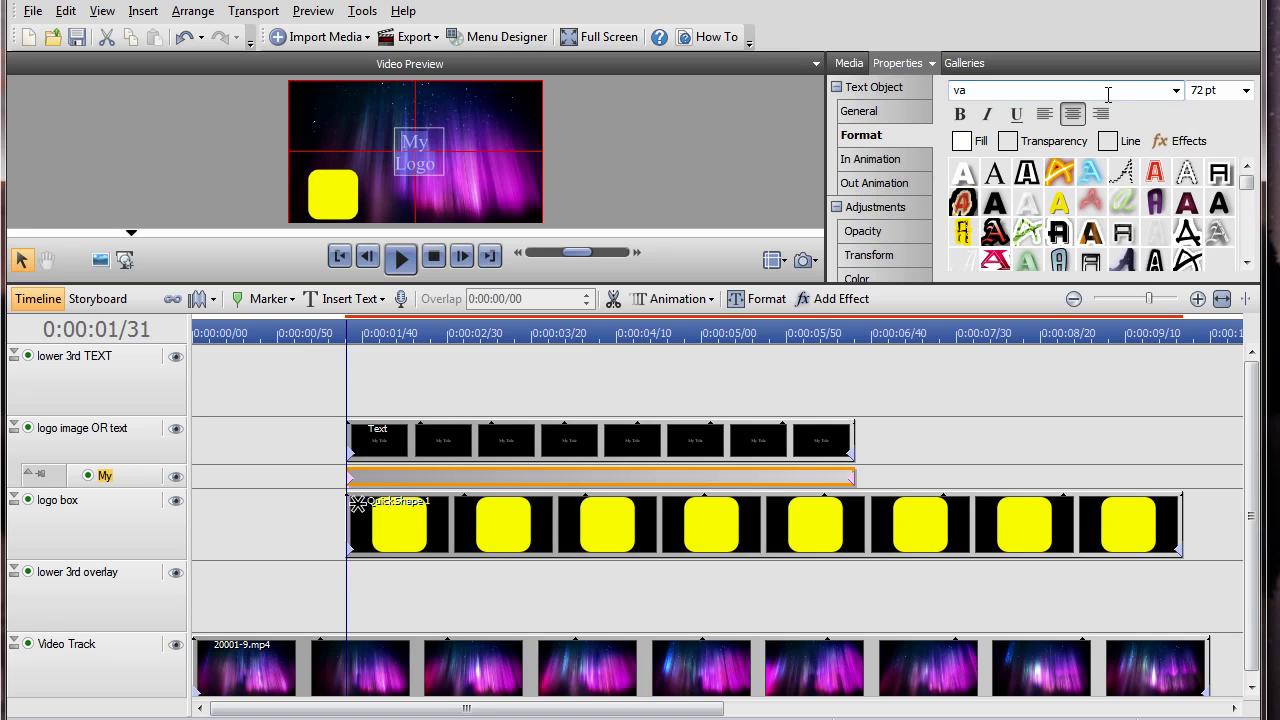
click(1176, 90)
click(1039, 125)
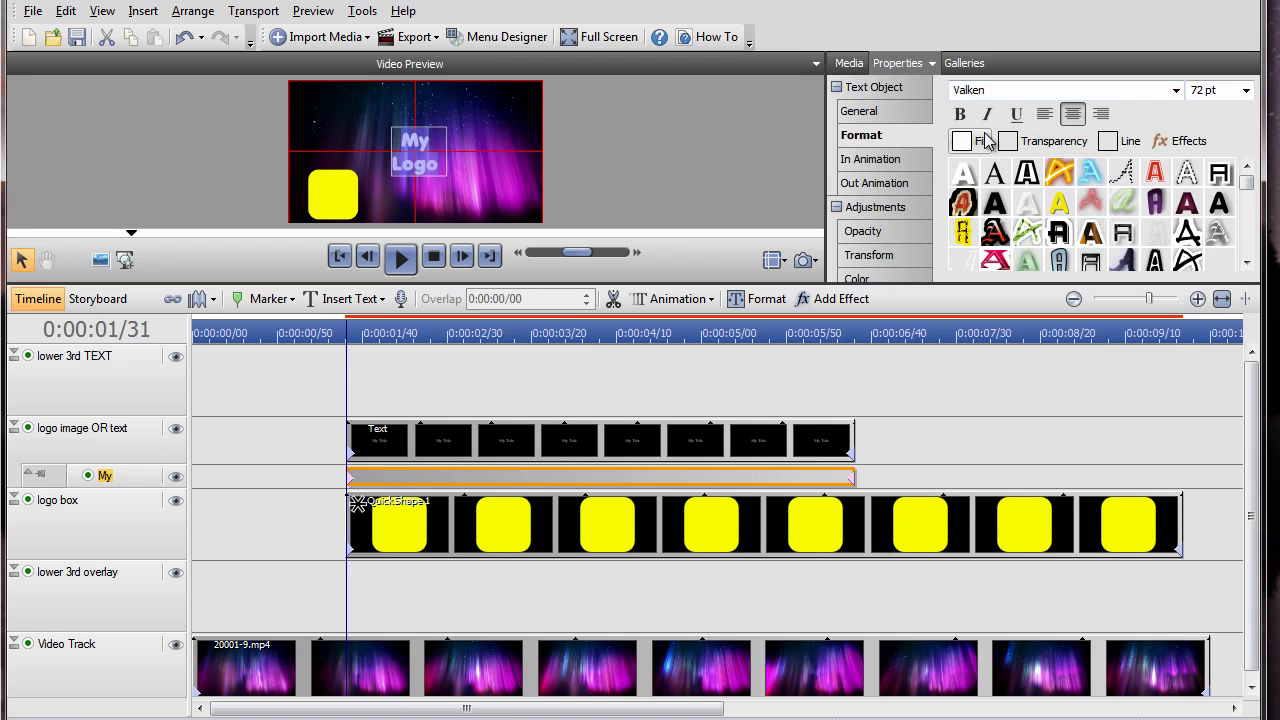
click(962, 144)
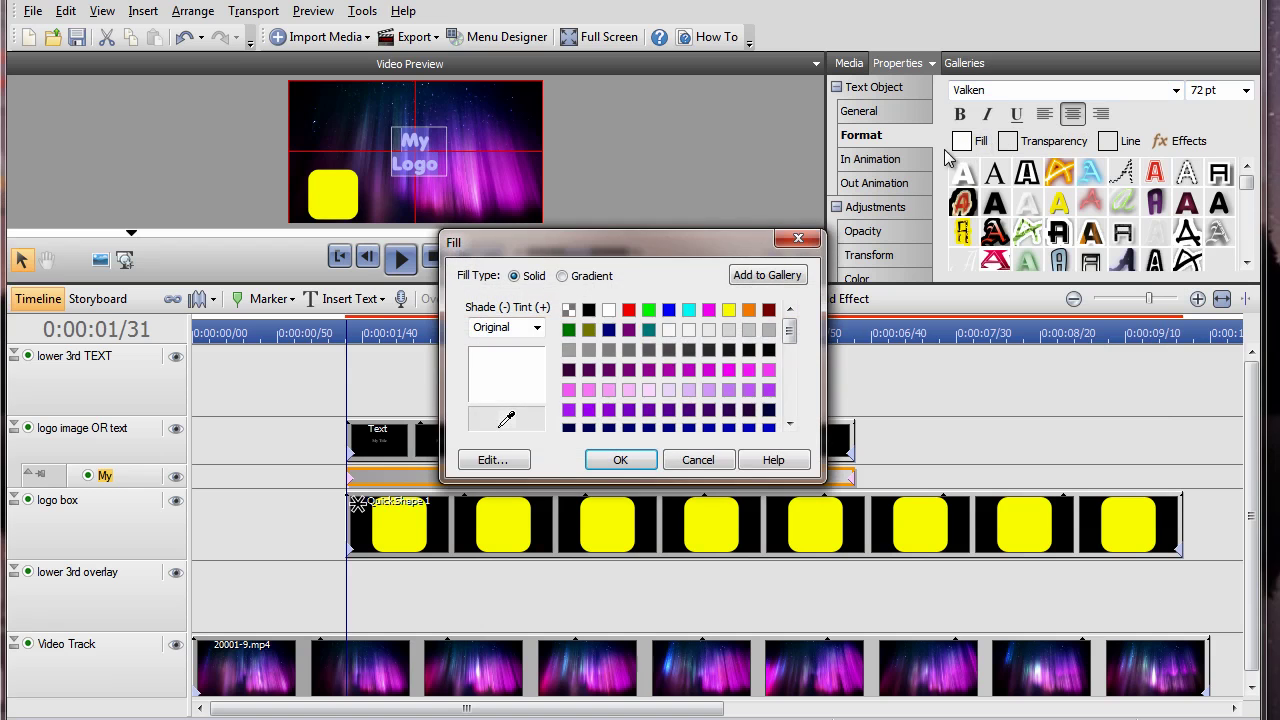
click(628, 311)
click(620, 460)
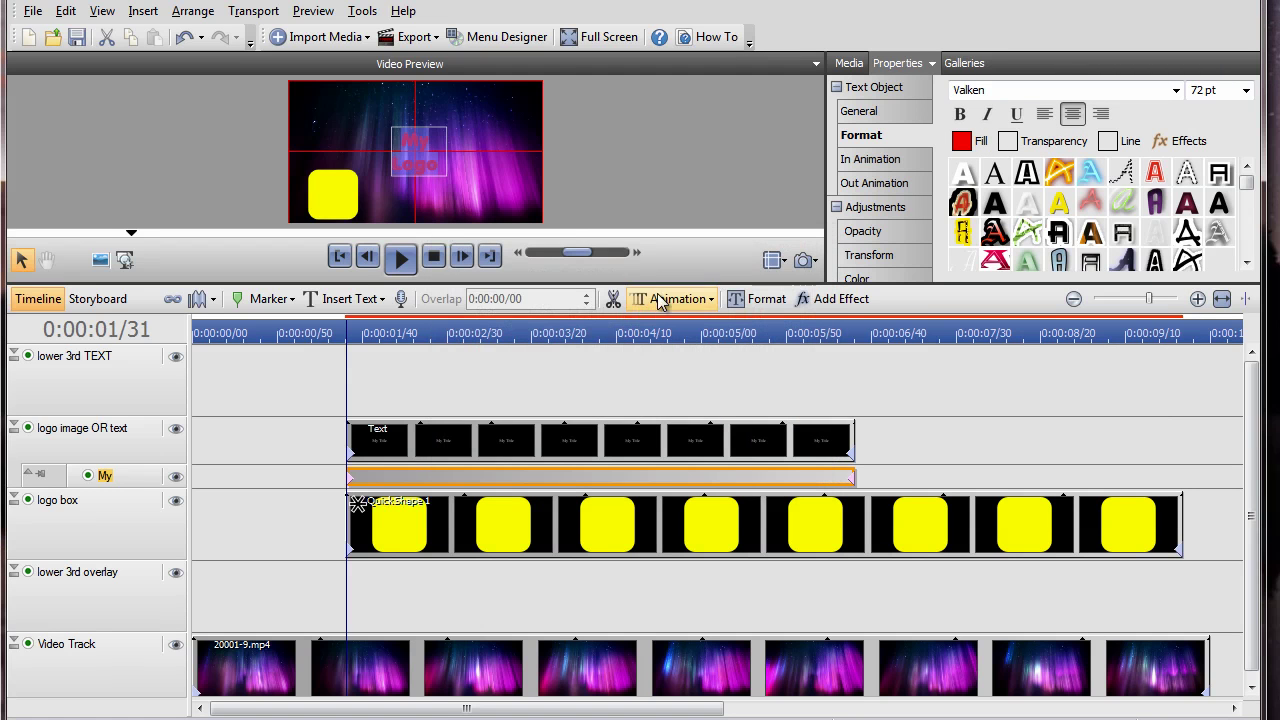
- Place the "My Logo" text over the yellow box and extend its clip to match the logo box clip's end
click(340, 193)
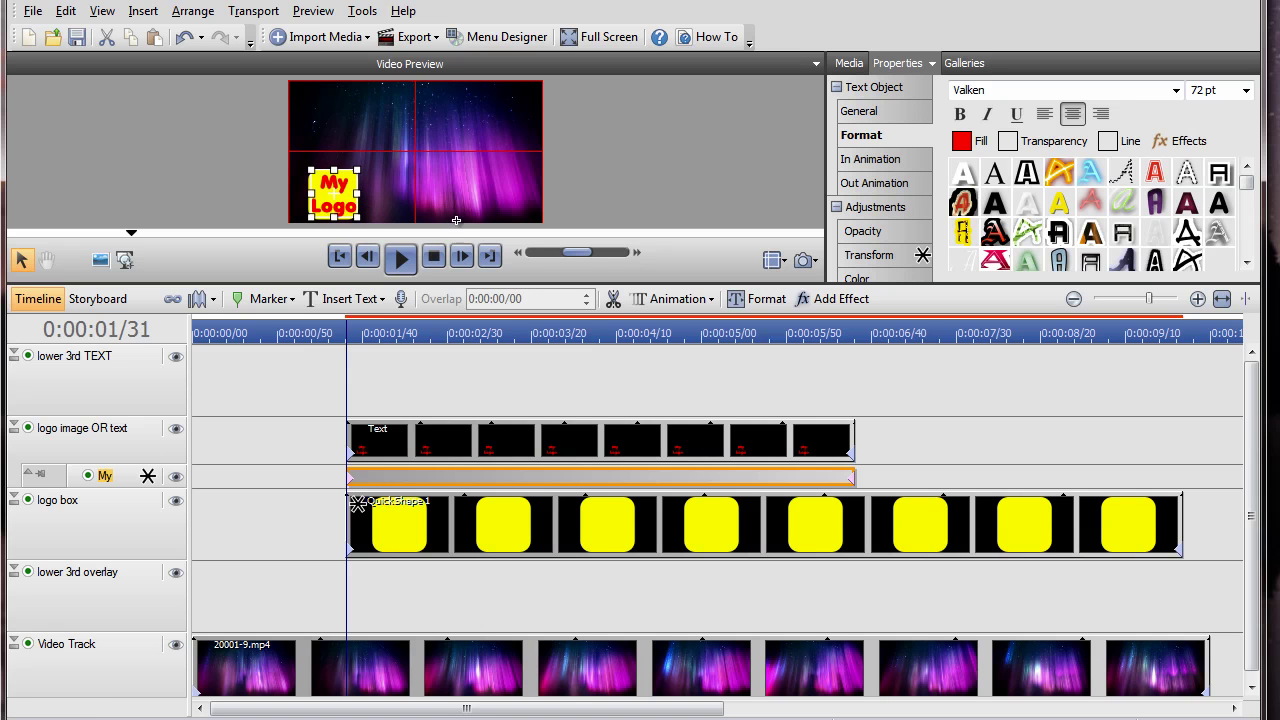
drag(857, 432, 1184, 432)
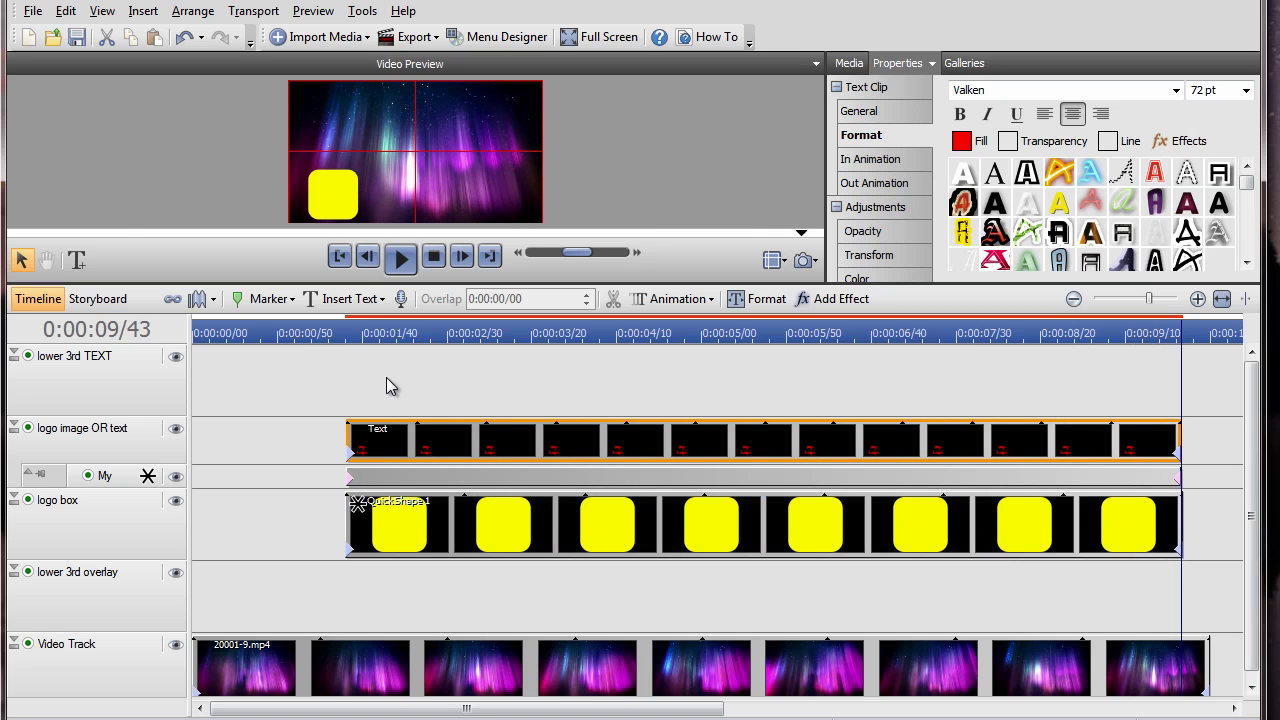
- Insert a Background clip on the lower 3rd overlay track at 0:00:01/31
click(346, 333)
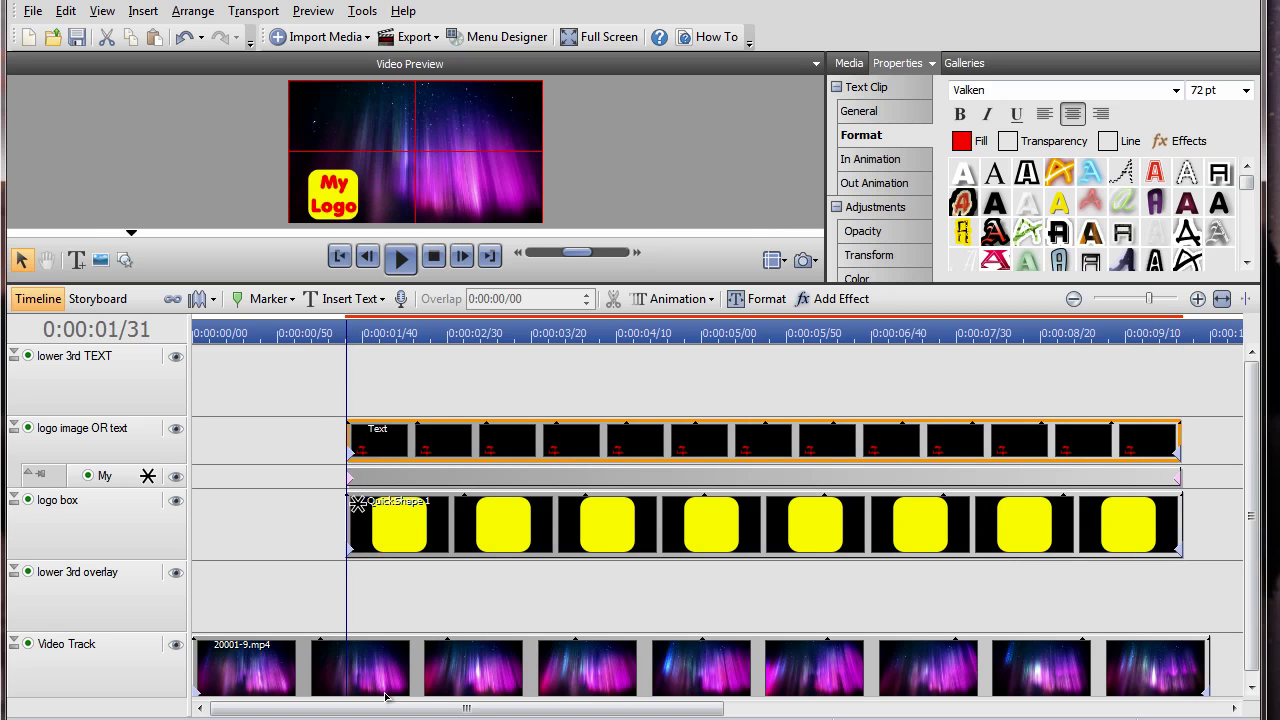
click(373, 622)
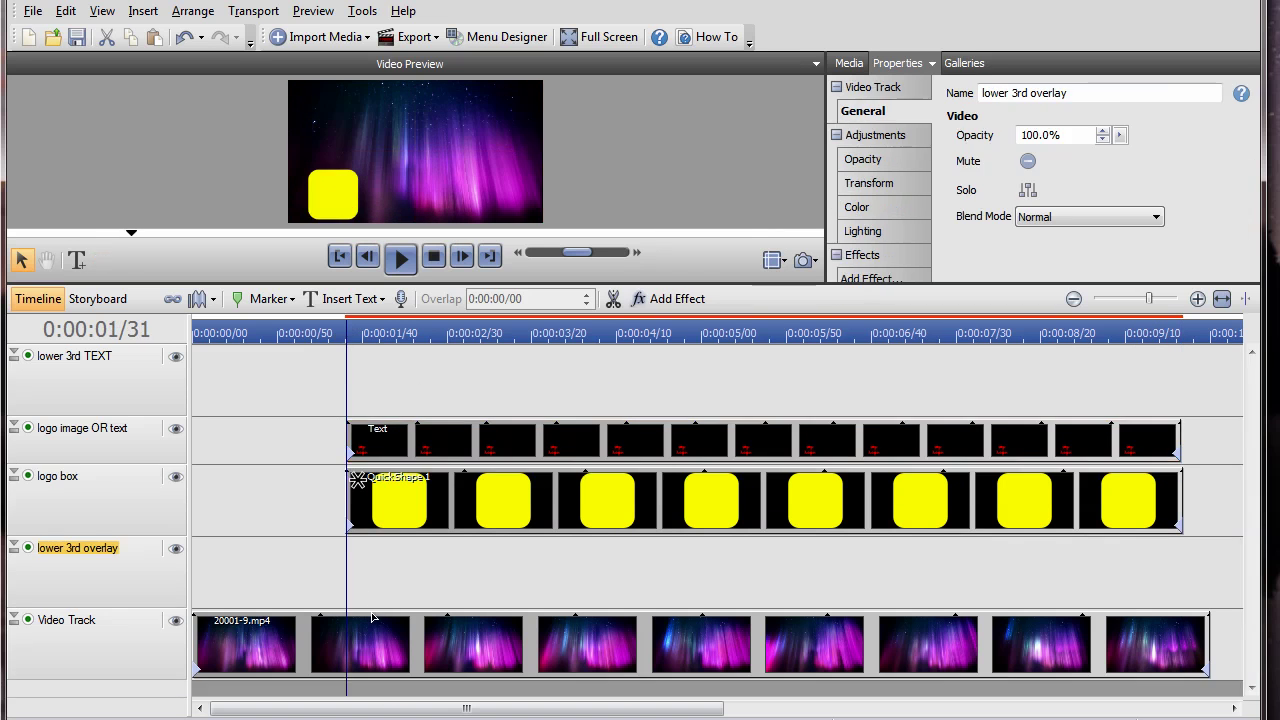
click(143, 11)
mouse_move(183, 224)
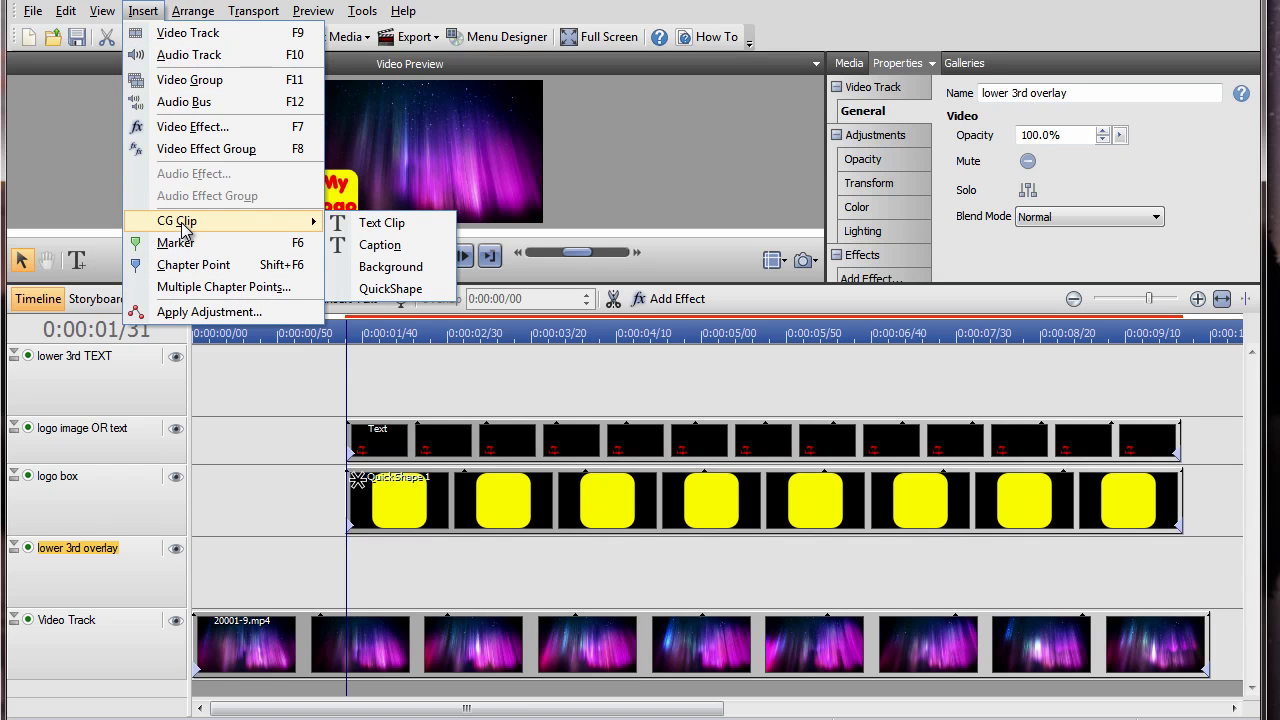
click(391, 267)
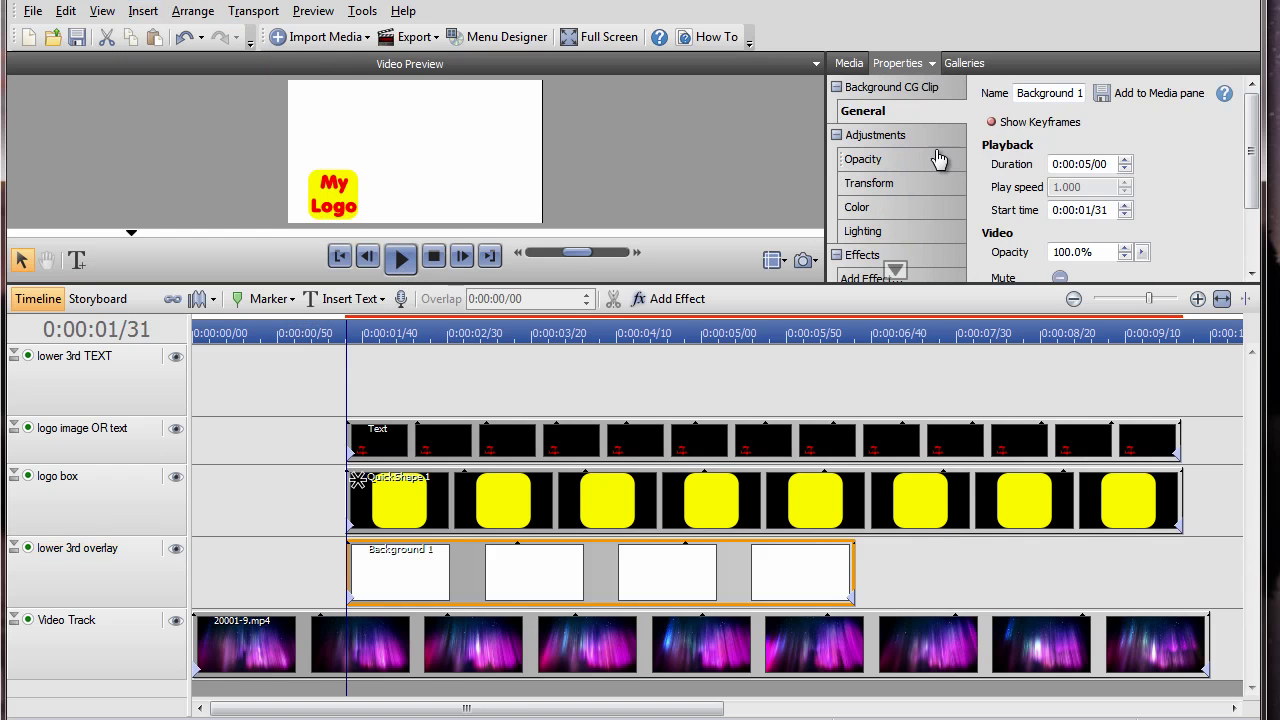
- Shrink the white background to about 12.7% X scale, hidden behind the logo box, and extend its clip to about 0:00:09/44
click(904, 183)
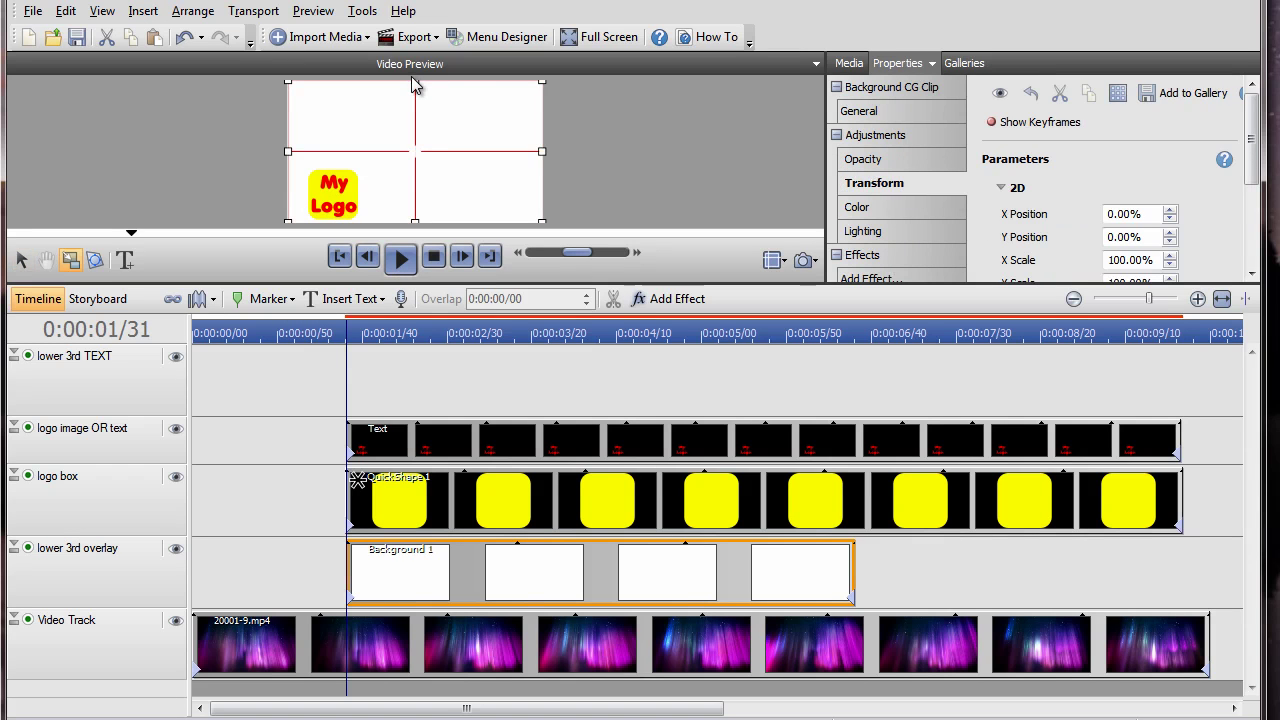
drag(415, 82, 418, 210)
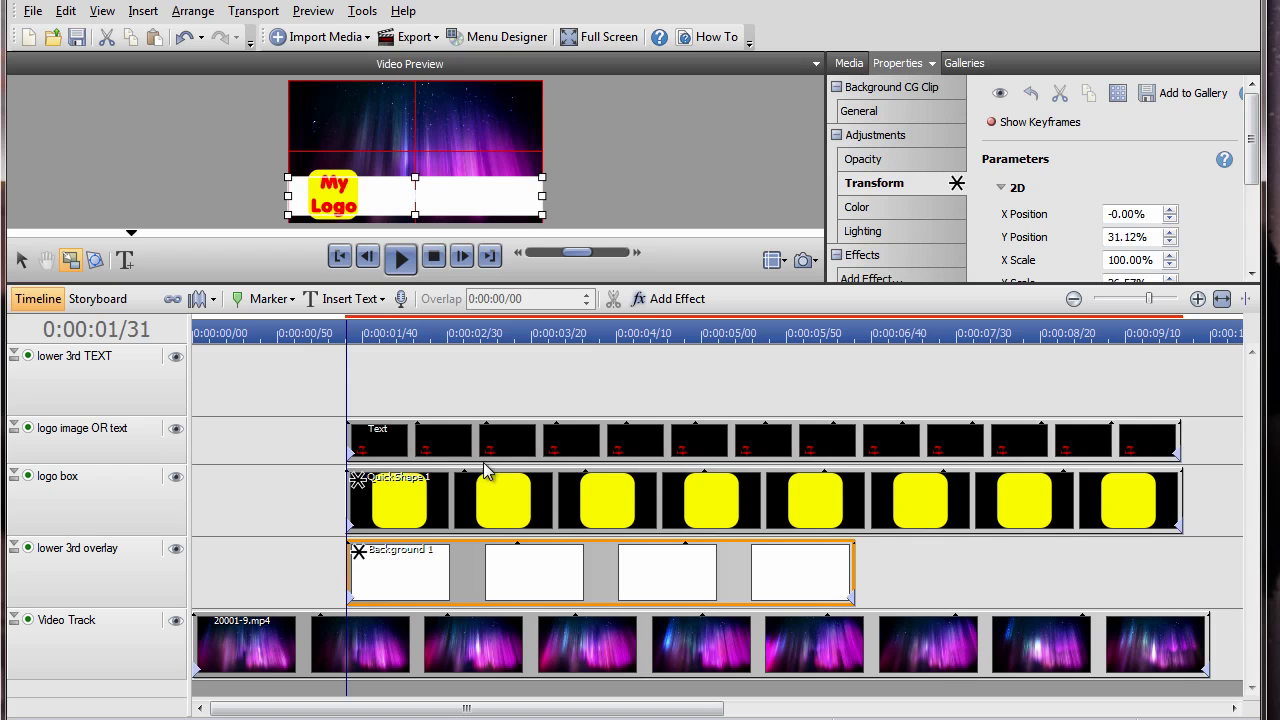
drag(286, 194, 316, 195)
drag(545, 207, 348, 198)
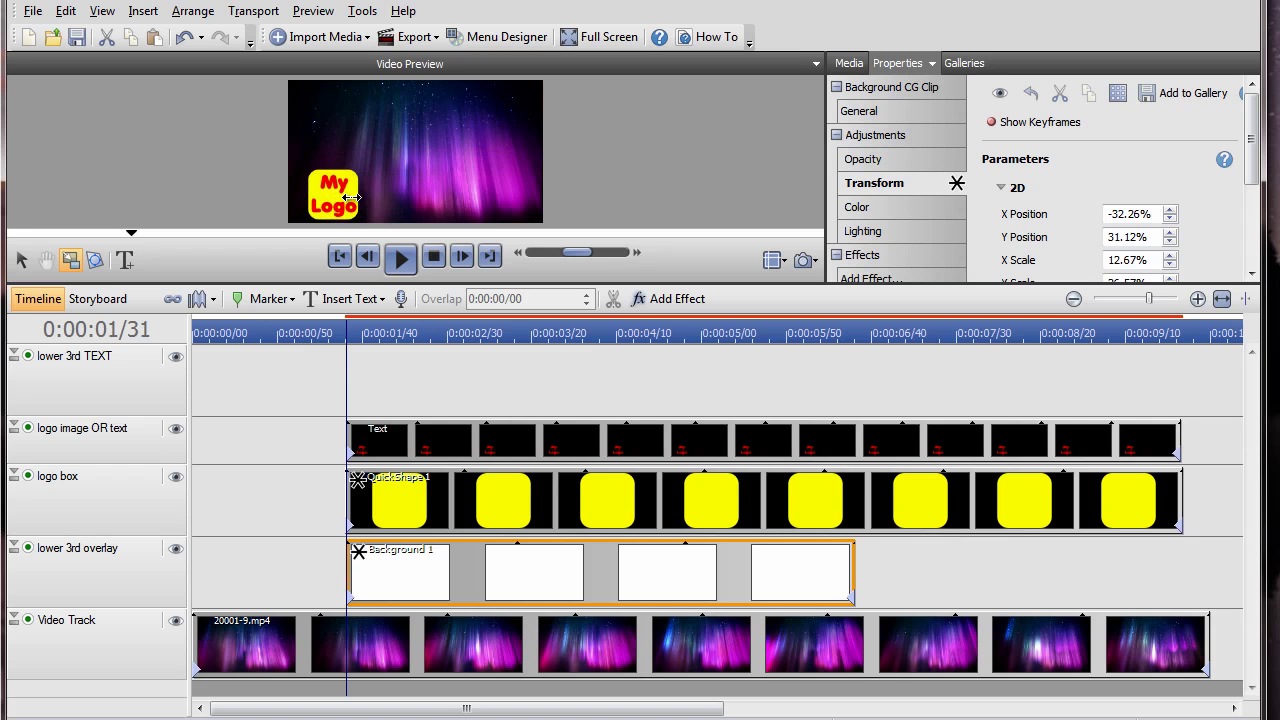
drag(855, 546, 1191, 589)
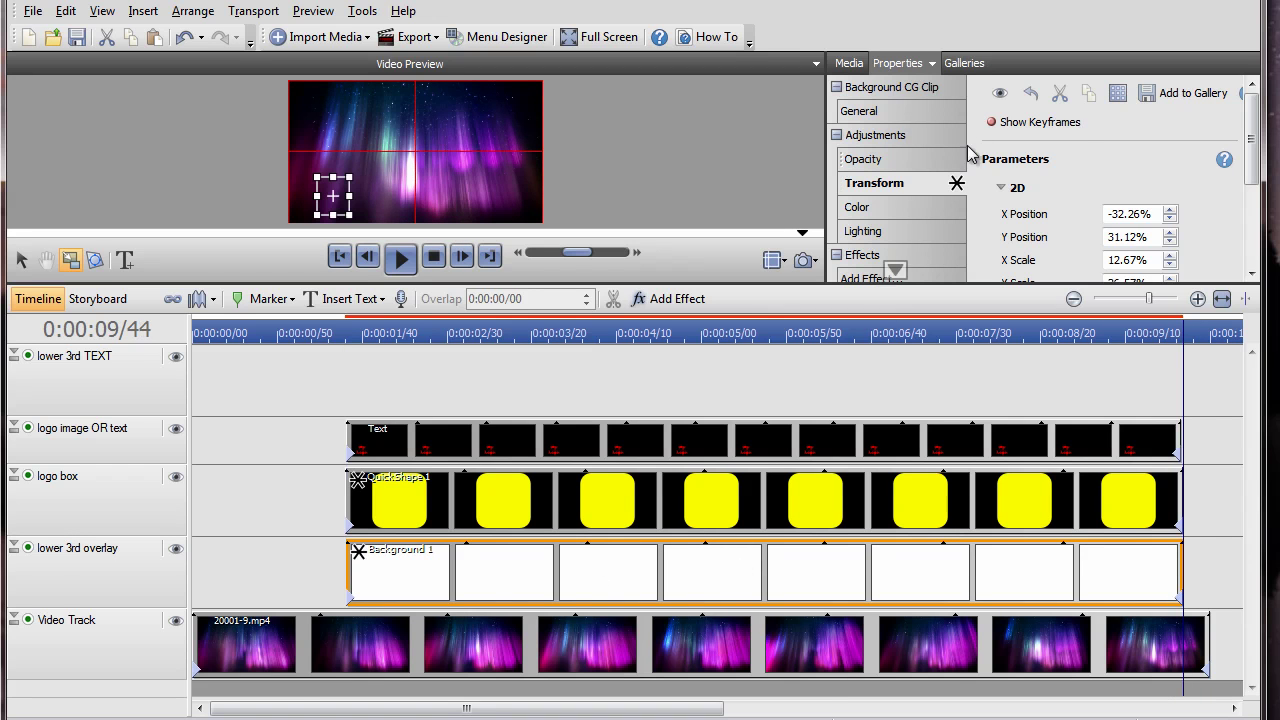
- Show the background's Transform keyframes, add one at 0:00:03/26 and stretch the bar rightward there to about 82% X scale
click(1040, 121)
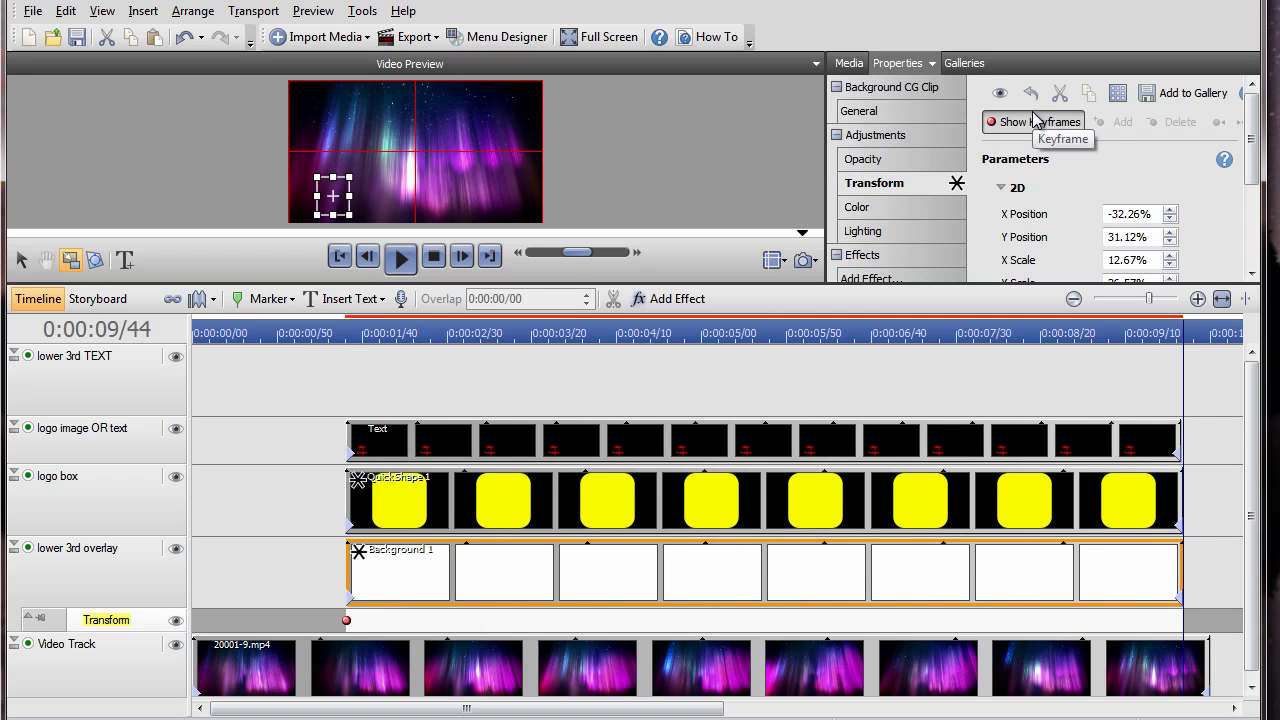
click(543, 620)
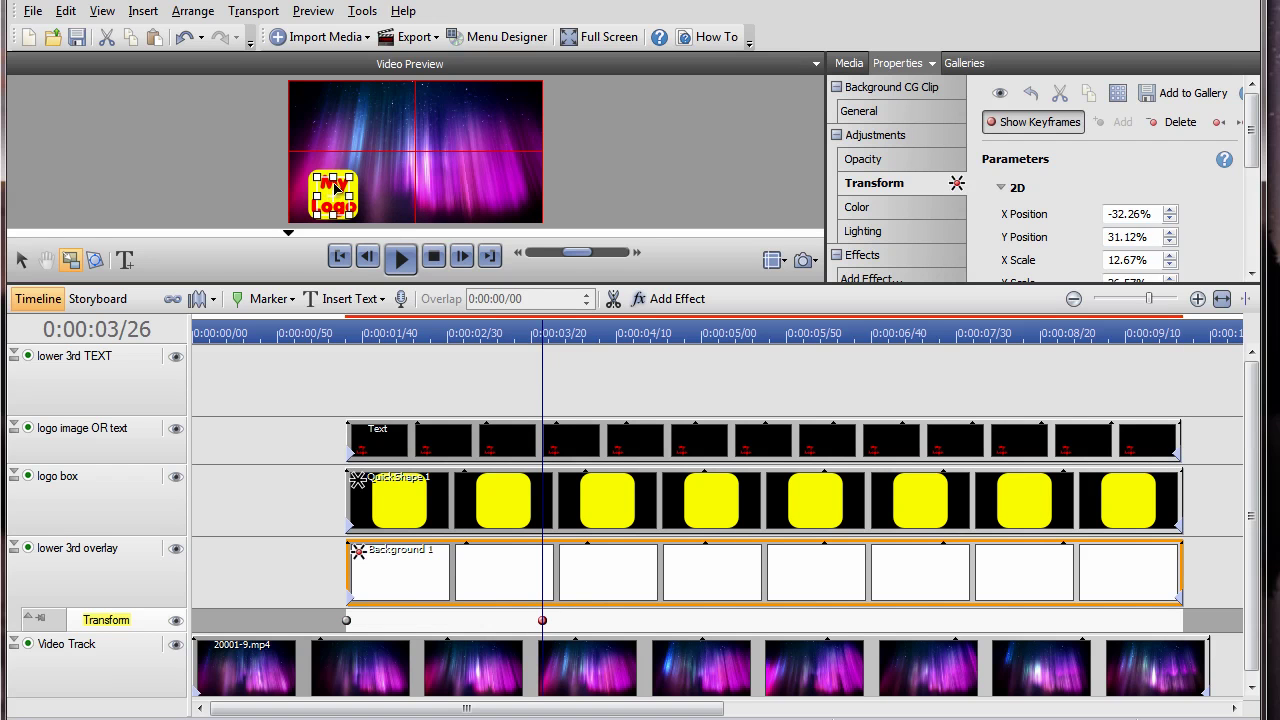
drag(350, 199, 525, 199)
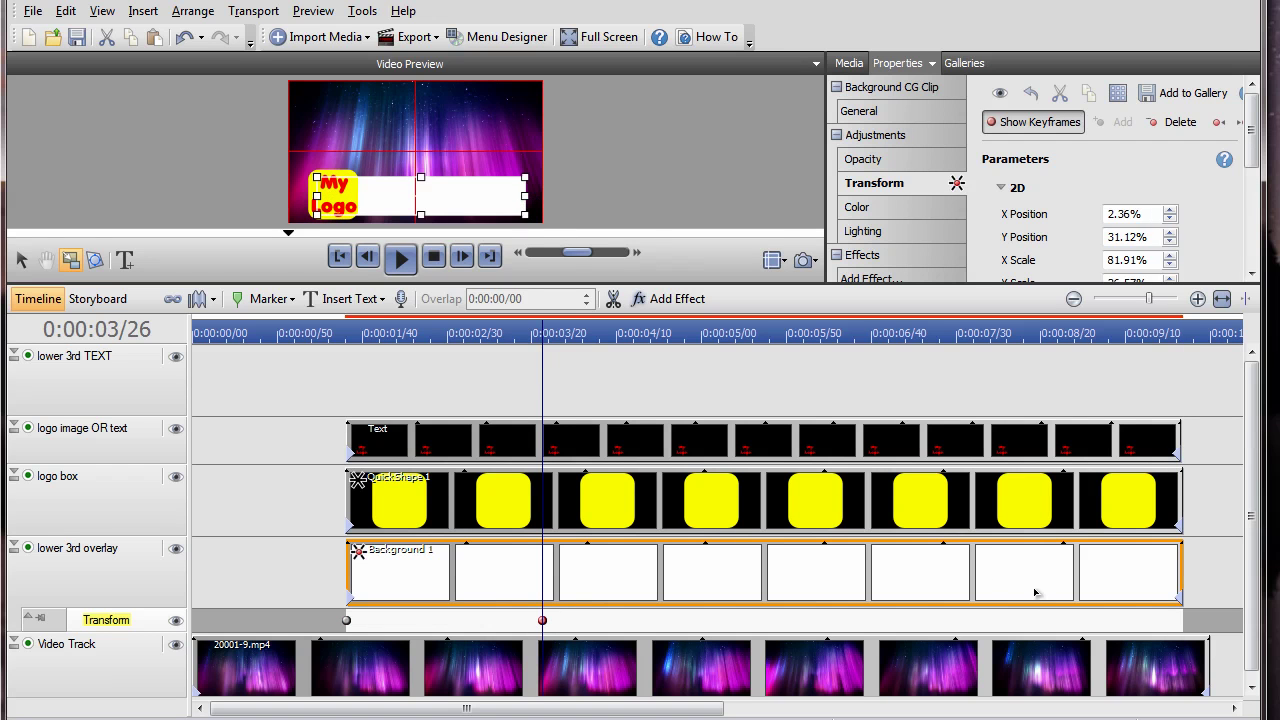
- Copy the stretched-bar keyframe at 0:00:03/26 and paste it onto a new Transform keyframe at 0:00:09/11
right_click(543, 620)
click(590, 666)
click(1128, 620)
right_click(1128, 620)
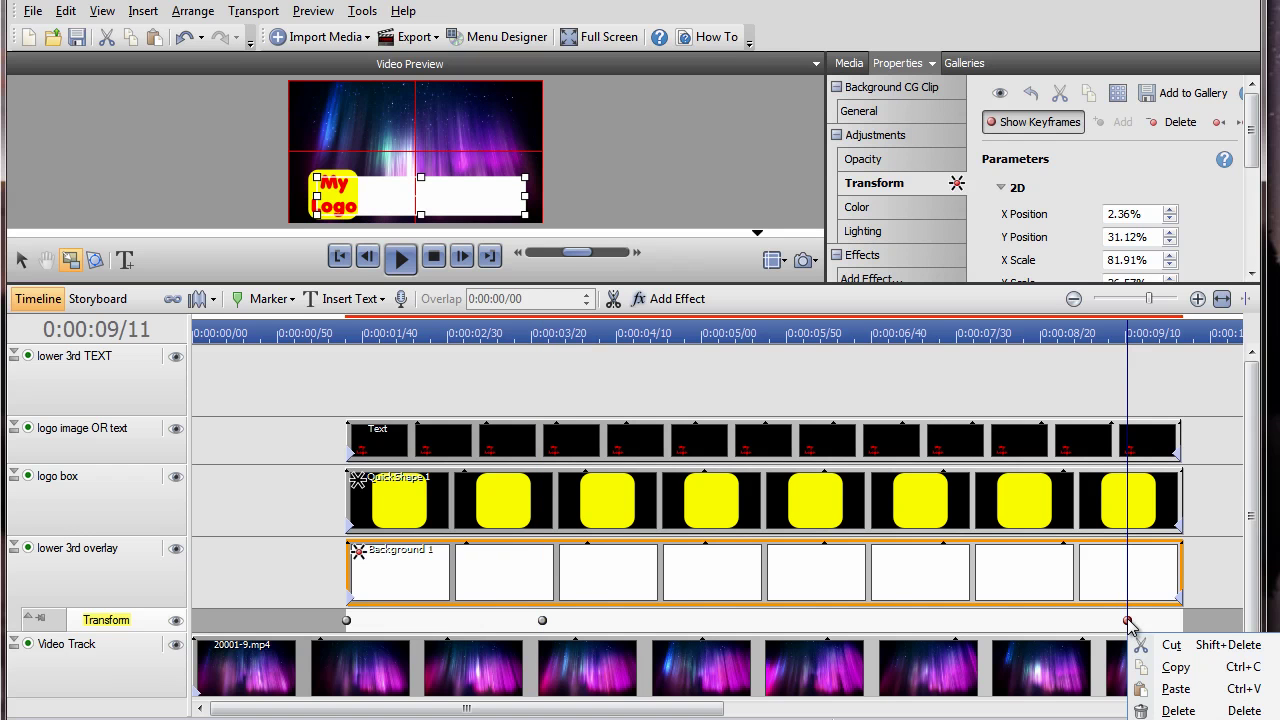
click(1168, 690)
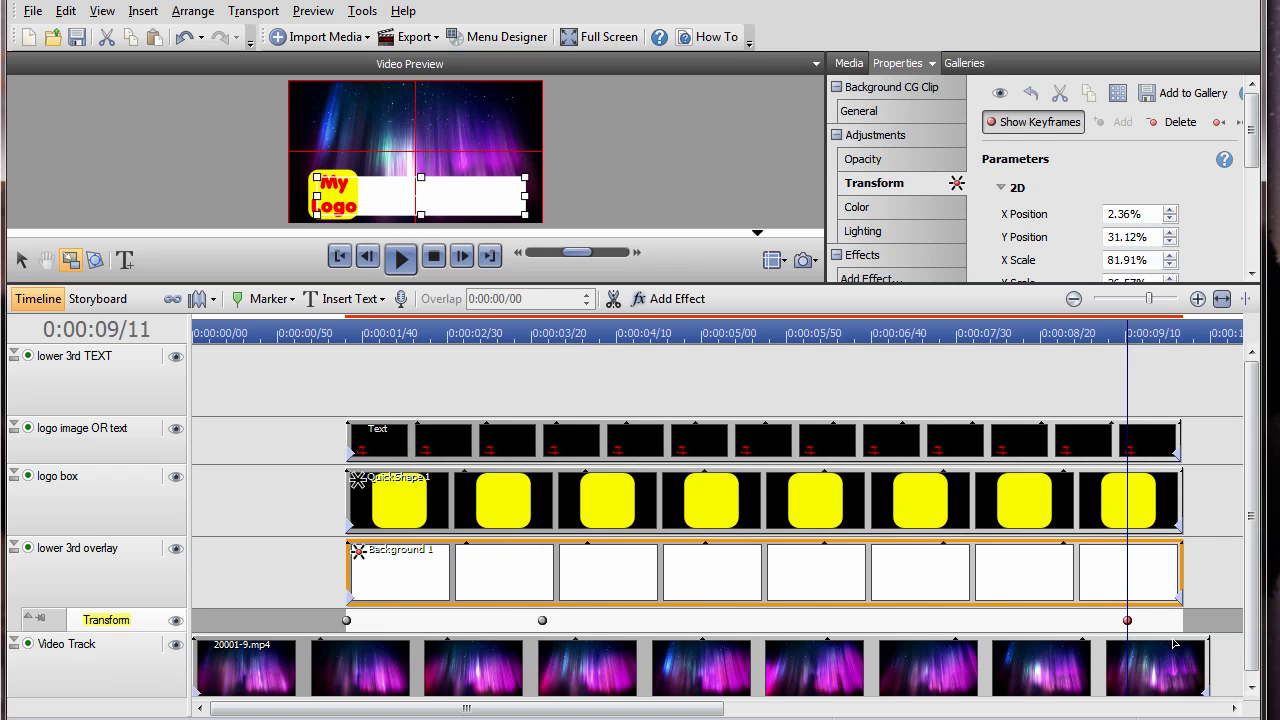
- Add a Transform keyframe on the white bar at 0:00:09/34 and shrink the bar leftward there to about 8.7% X scale
click(1164, 620)
drag(525, 194, 333, 187)
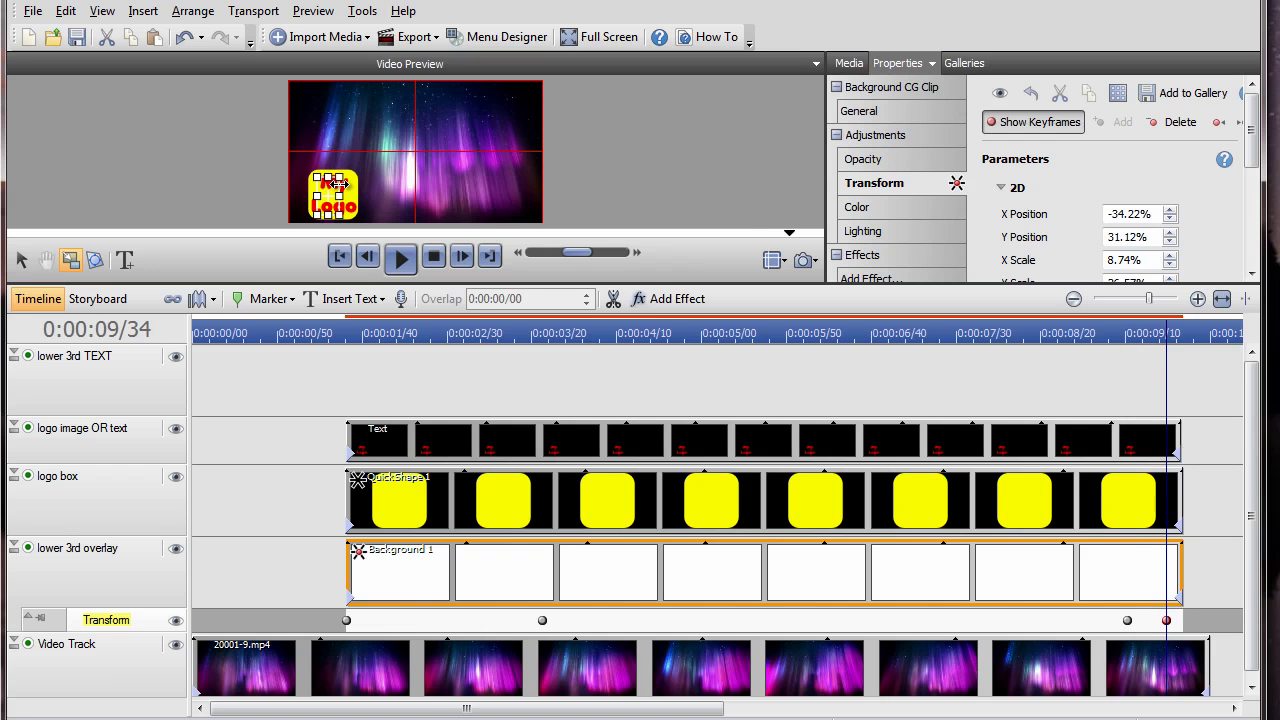
- Insert a text clip on the lower 3rd TEXT track at 0:00:01/31 reading "Like Us on Facebook!"
click(341, 333)
drag(341, 333, 347, 320)
click(375, 377)
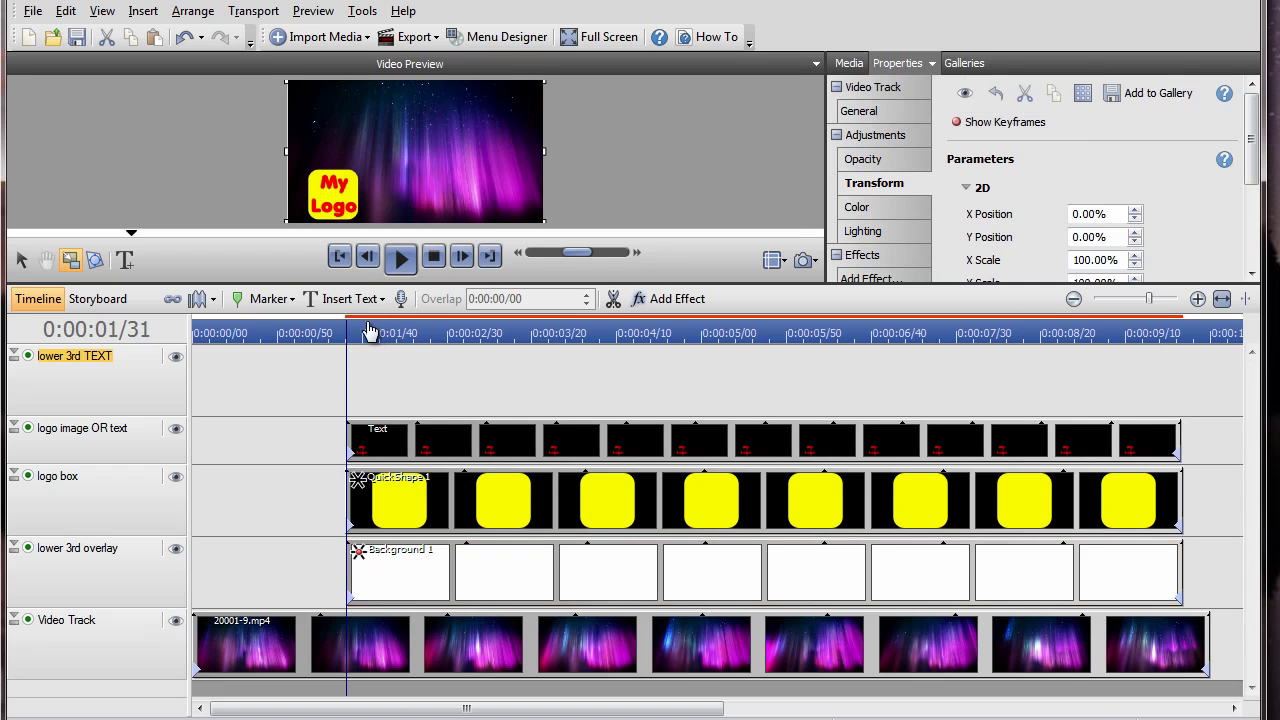
click(350, 299)
click(357, 323)
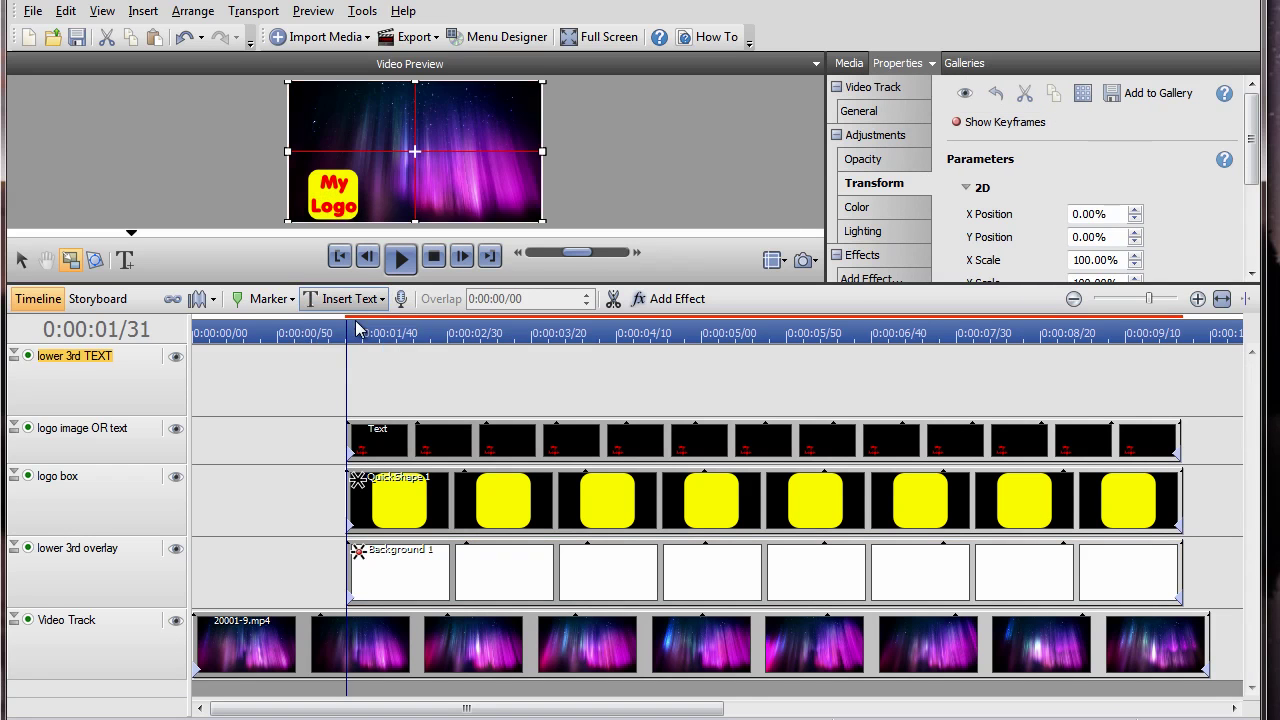
text(Like Us on Faceboo)
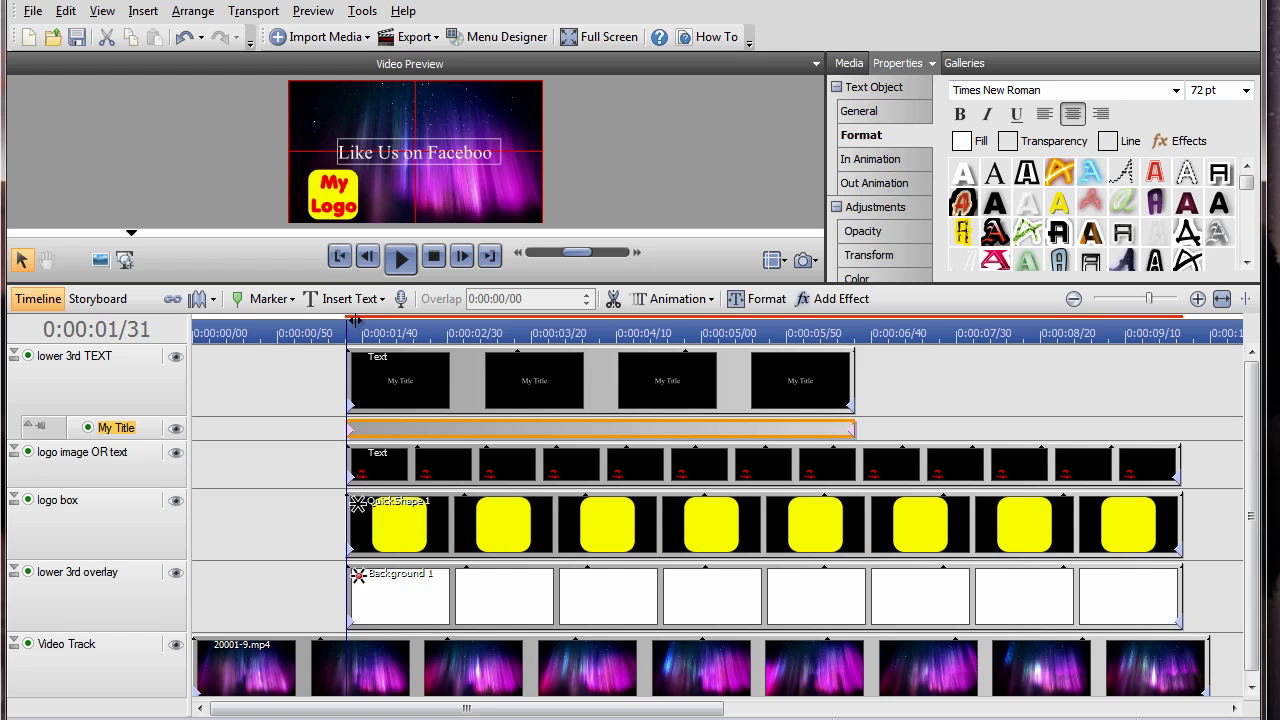
text(k)
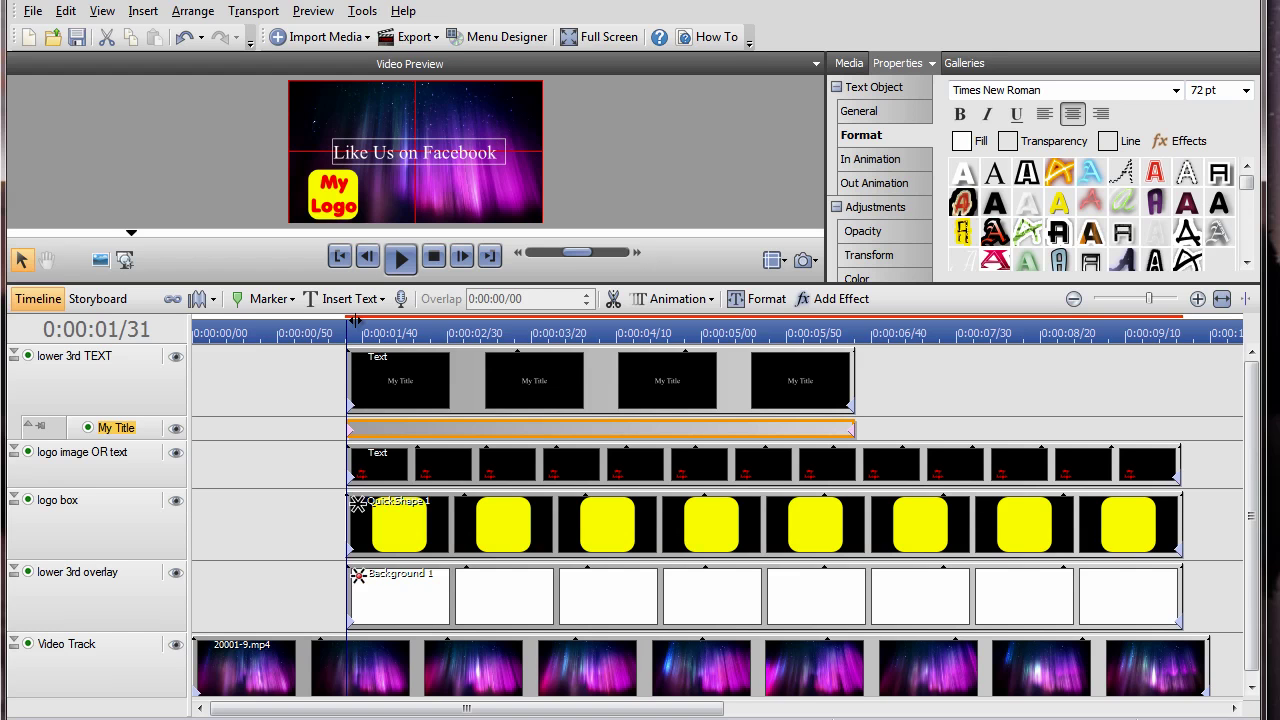
text(!)
- Set the font of the Facebook text to Transport
click(1107, 89)
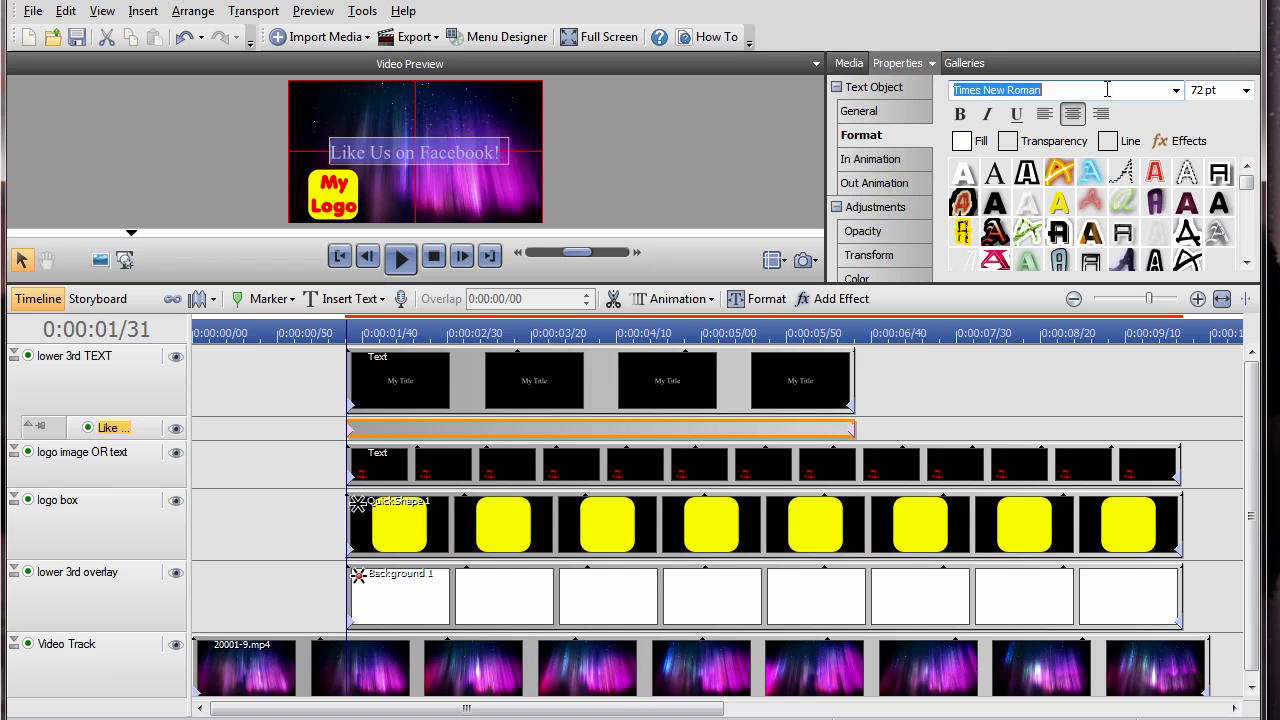
text(tra)
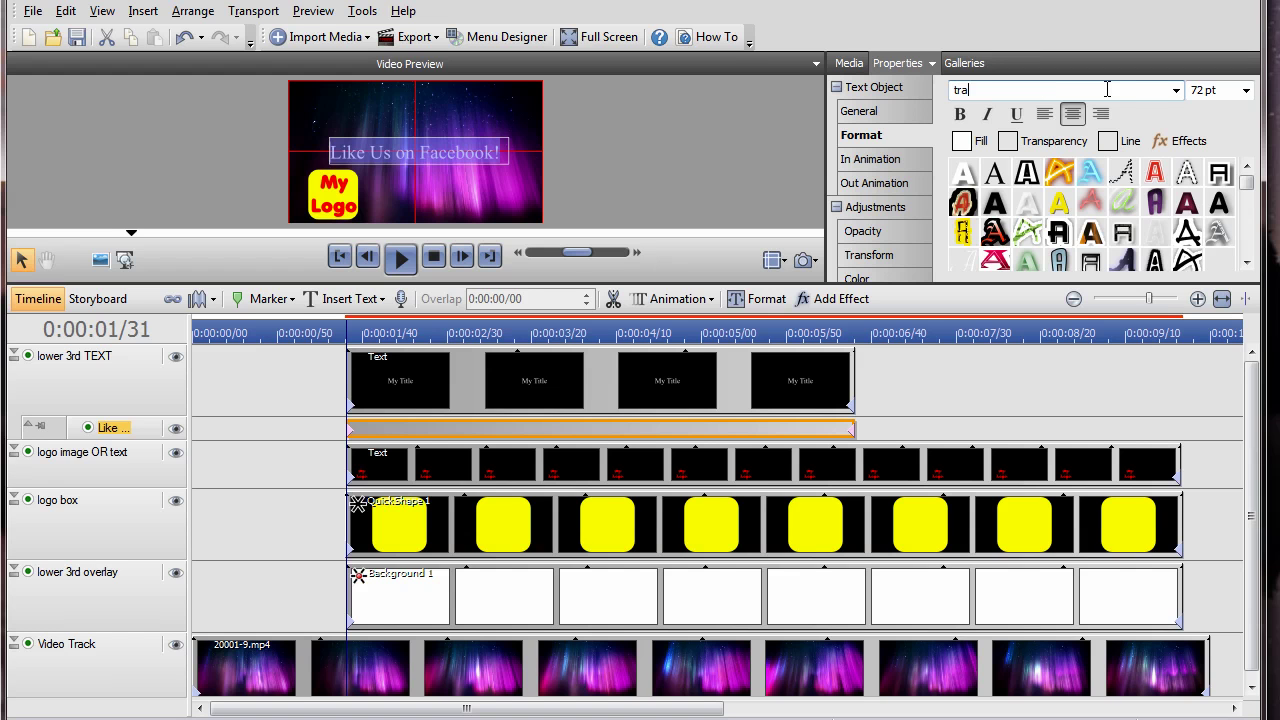
text(n)
click(1176, 90)
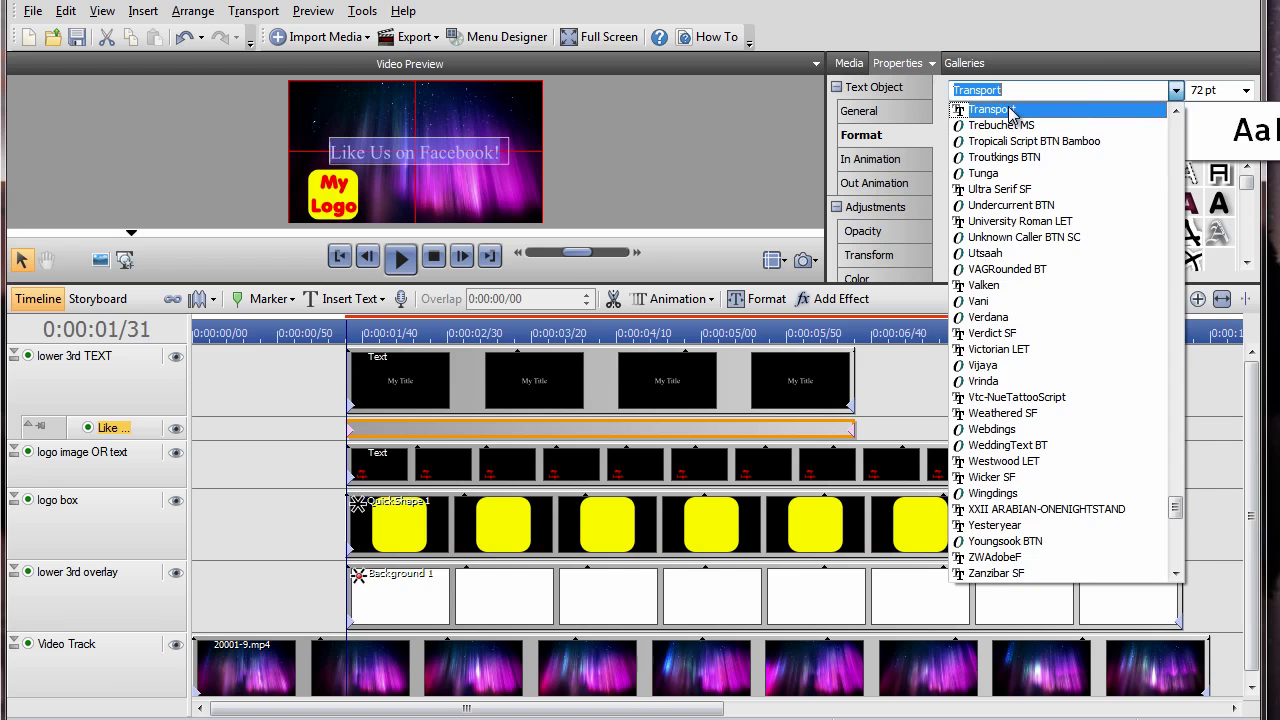
click(1010, 110)
- Fill the Facebook text with solid cyan
click(962, 141)
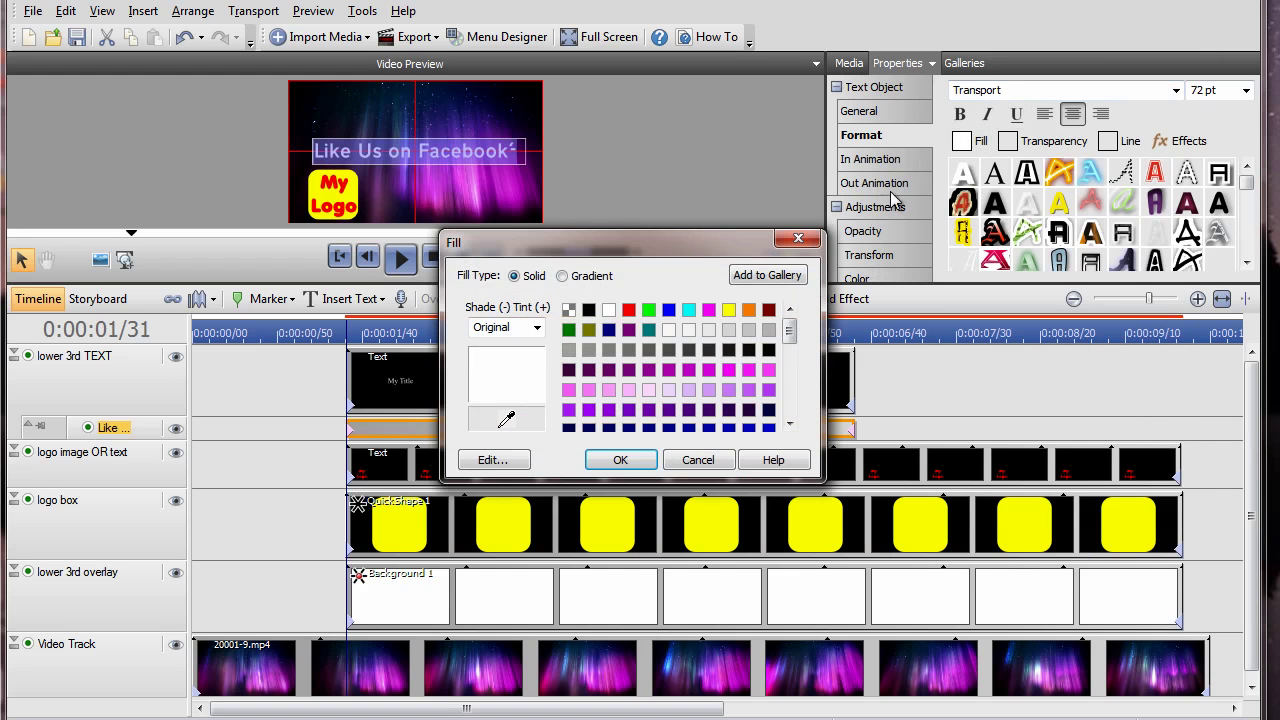
click(688, 310)
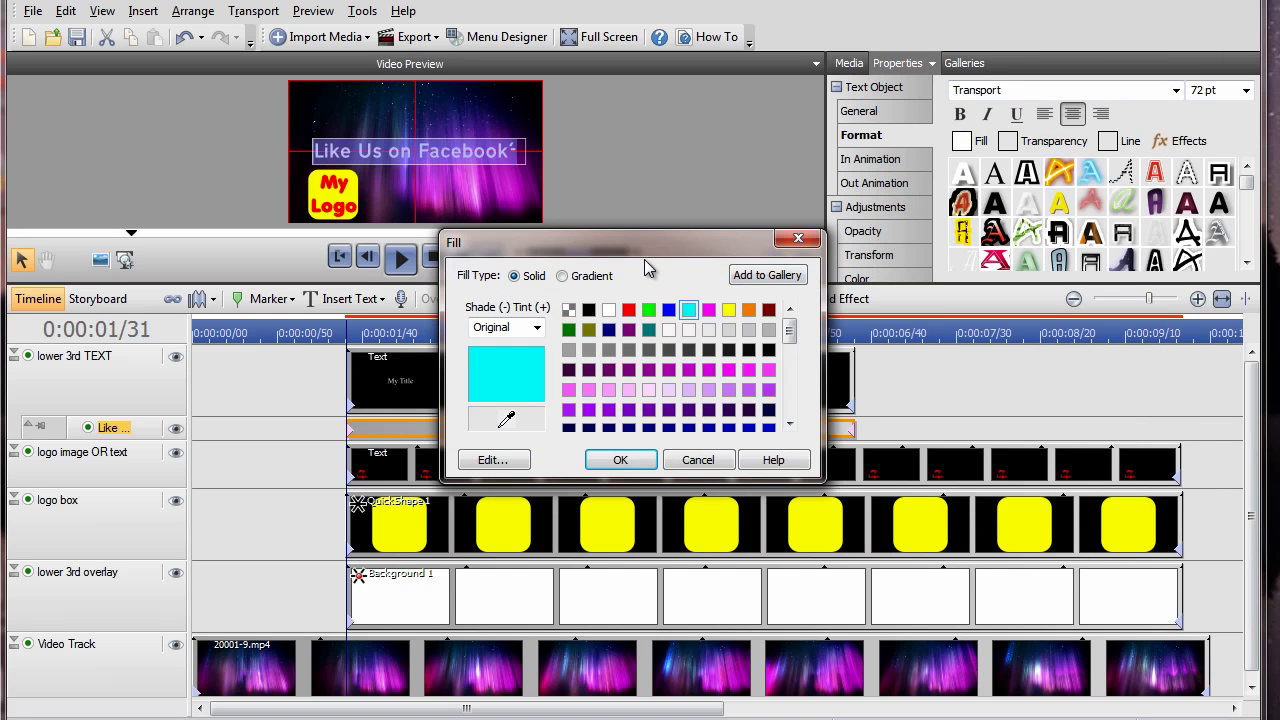
click(620, 460)
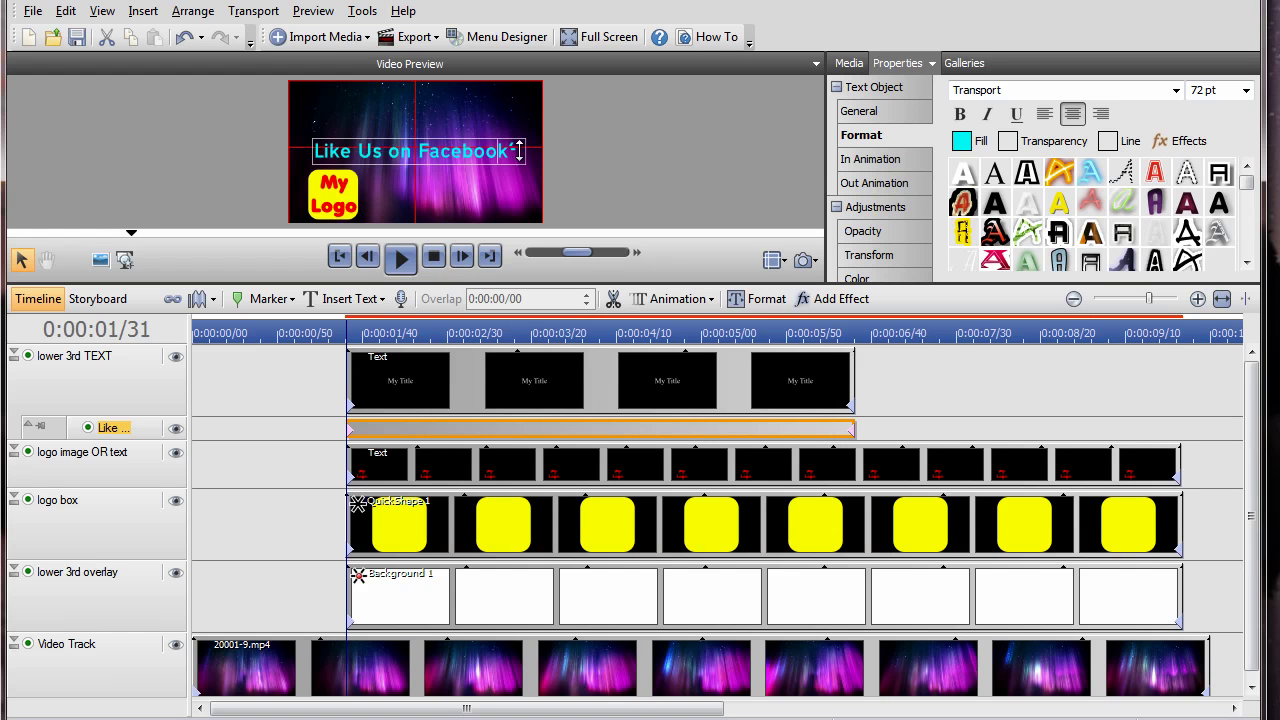
- Place the text, without its exclamation mark, low in the frame beside the logo box and set its size to 60 pt
drag(465, 152, 501, 197)
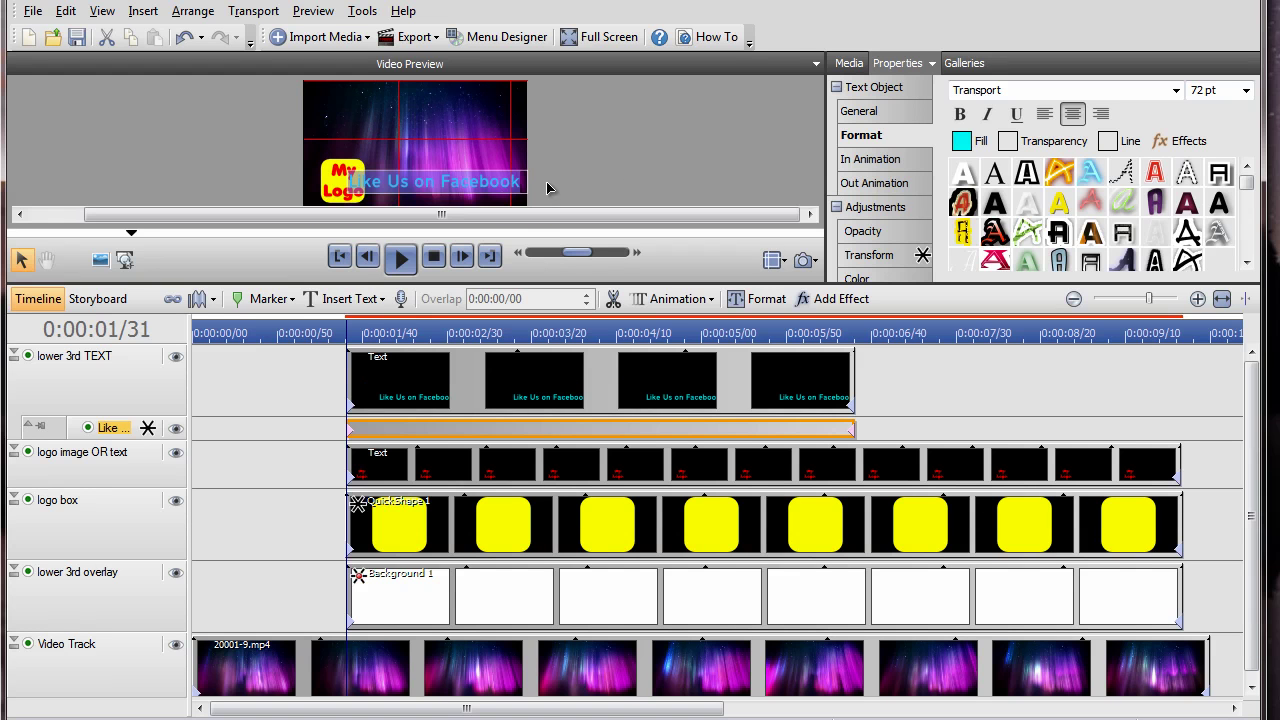
click(1246, 90)
click(1244, 94)
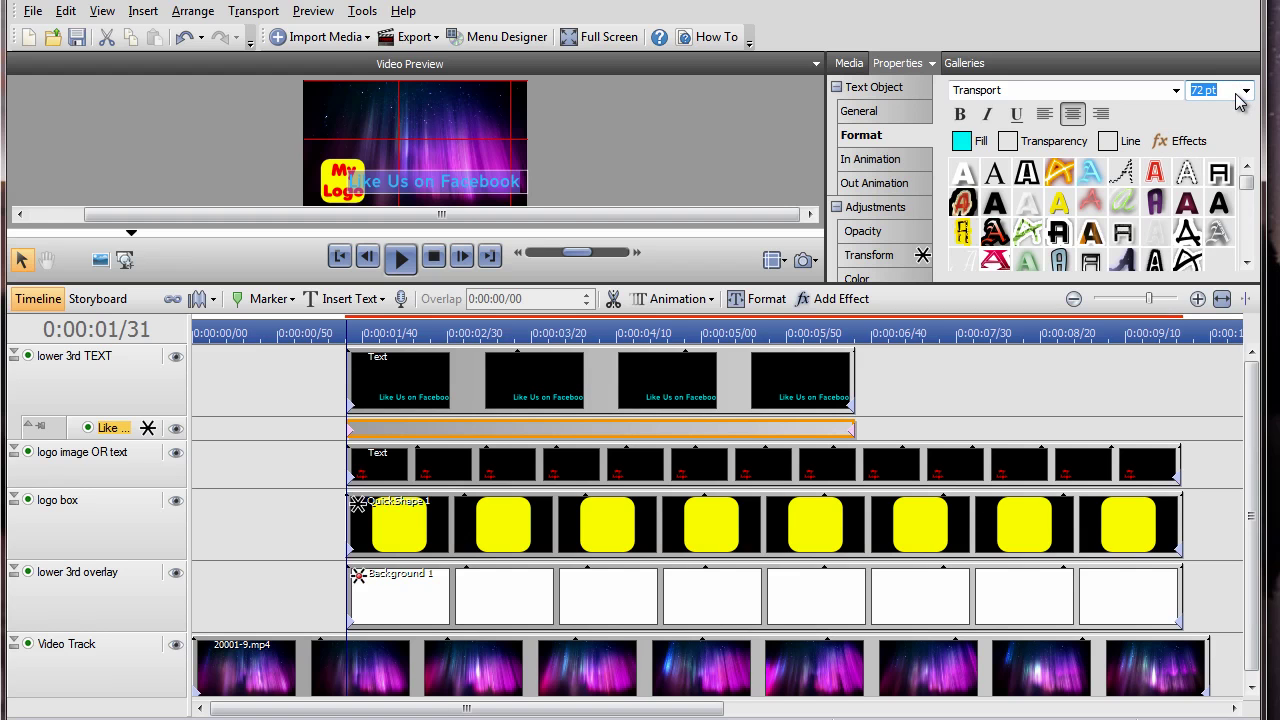
text(60)
key(Return)
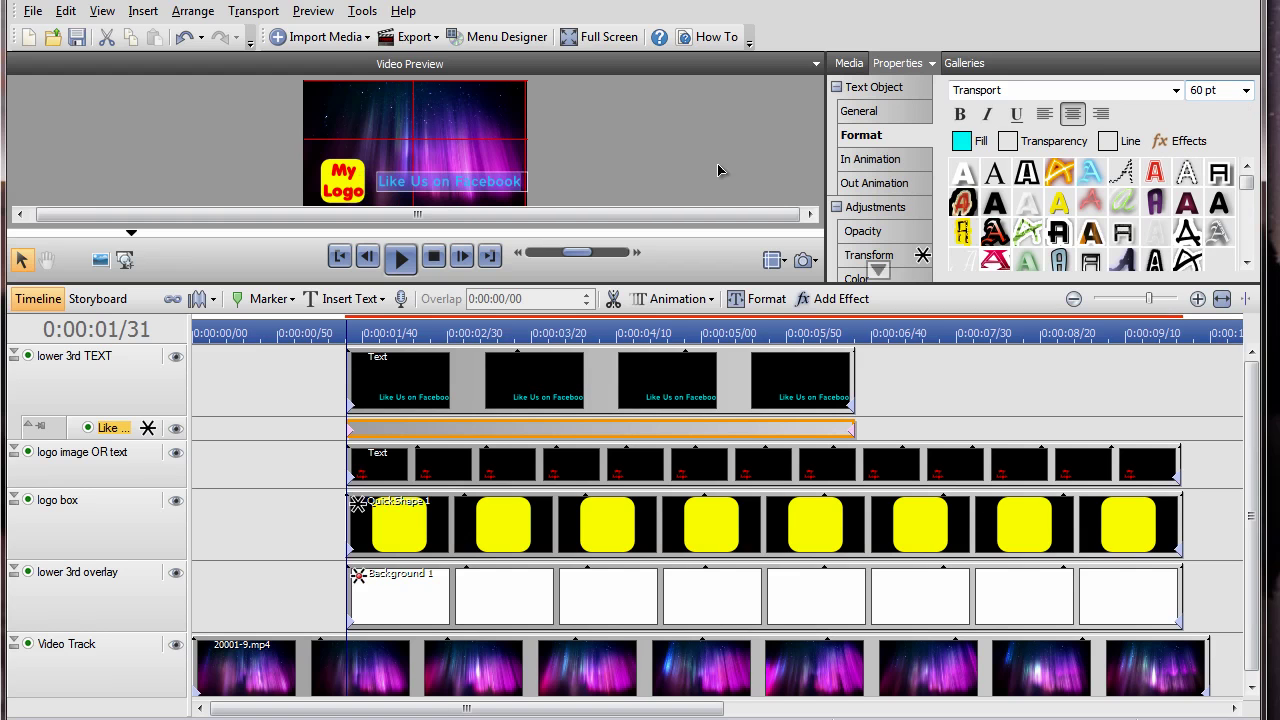
- Extend the text clip to 0:00:09/44 and resize the text to fill the white bar, checking the fit at 0:00:07/23
drag(857, 356, 1194, 374)
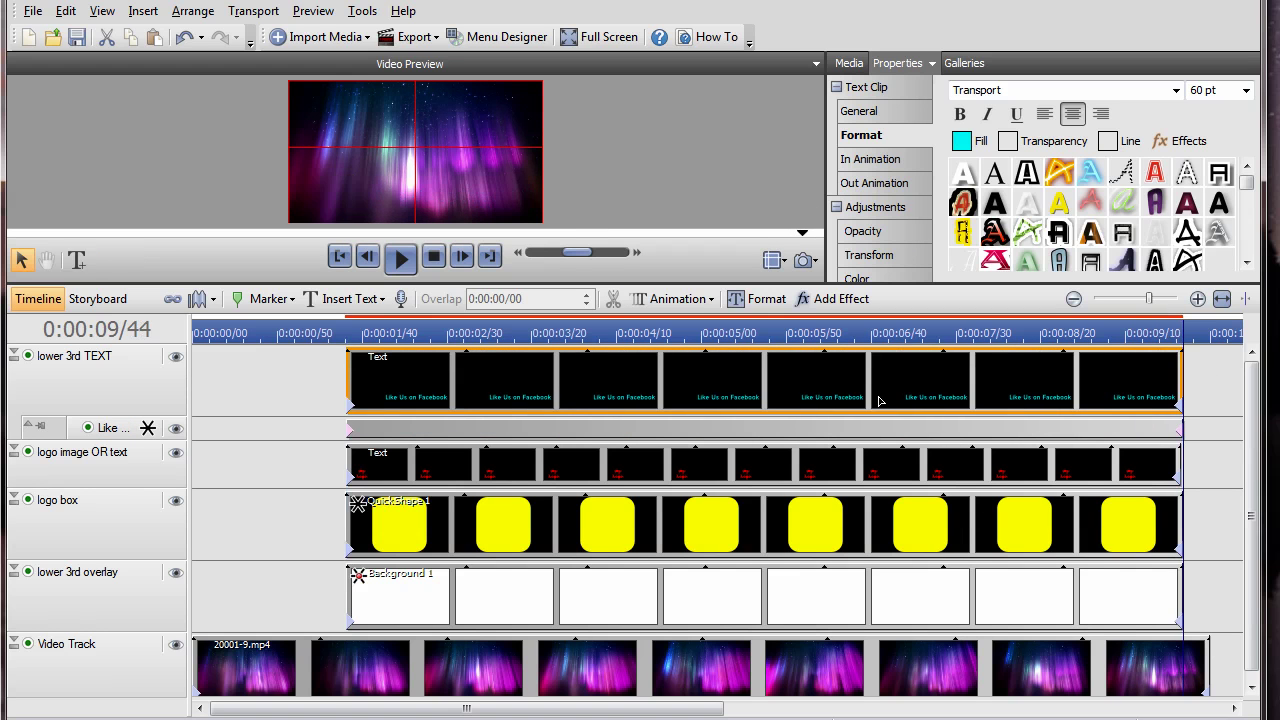
click(945, 333)
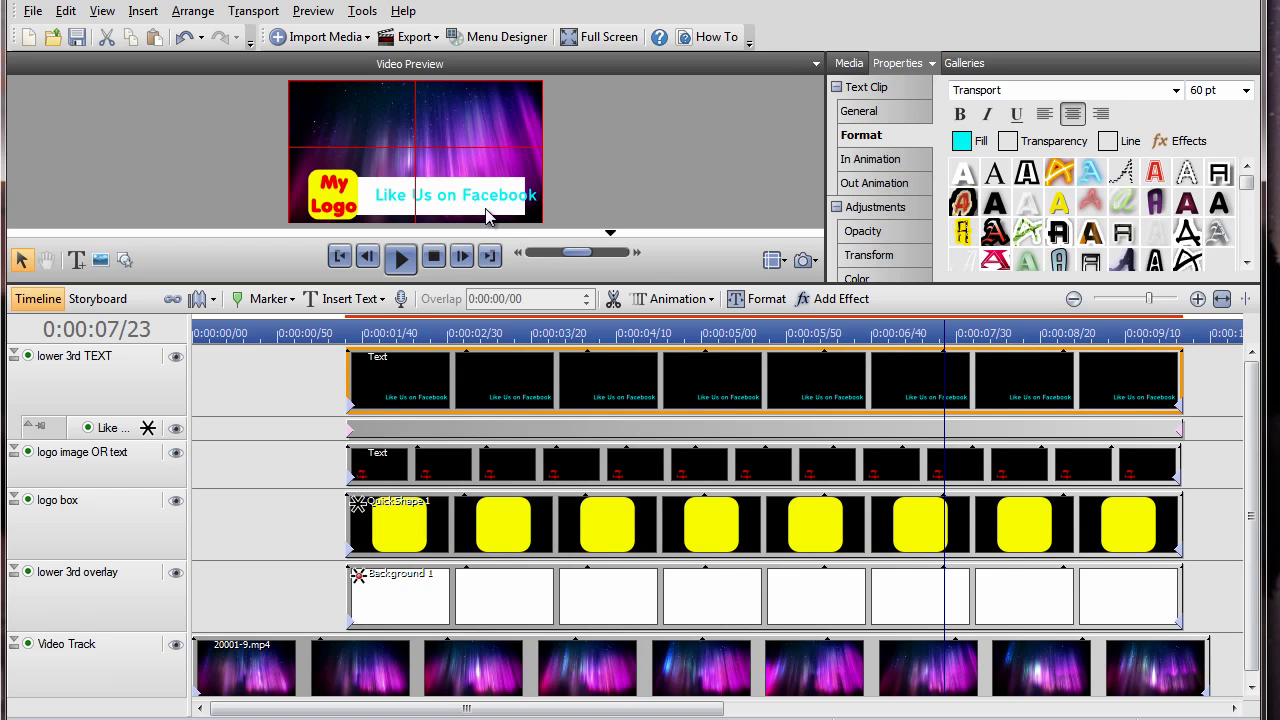
click(976, 432)
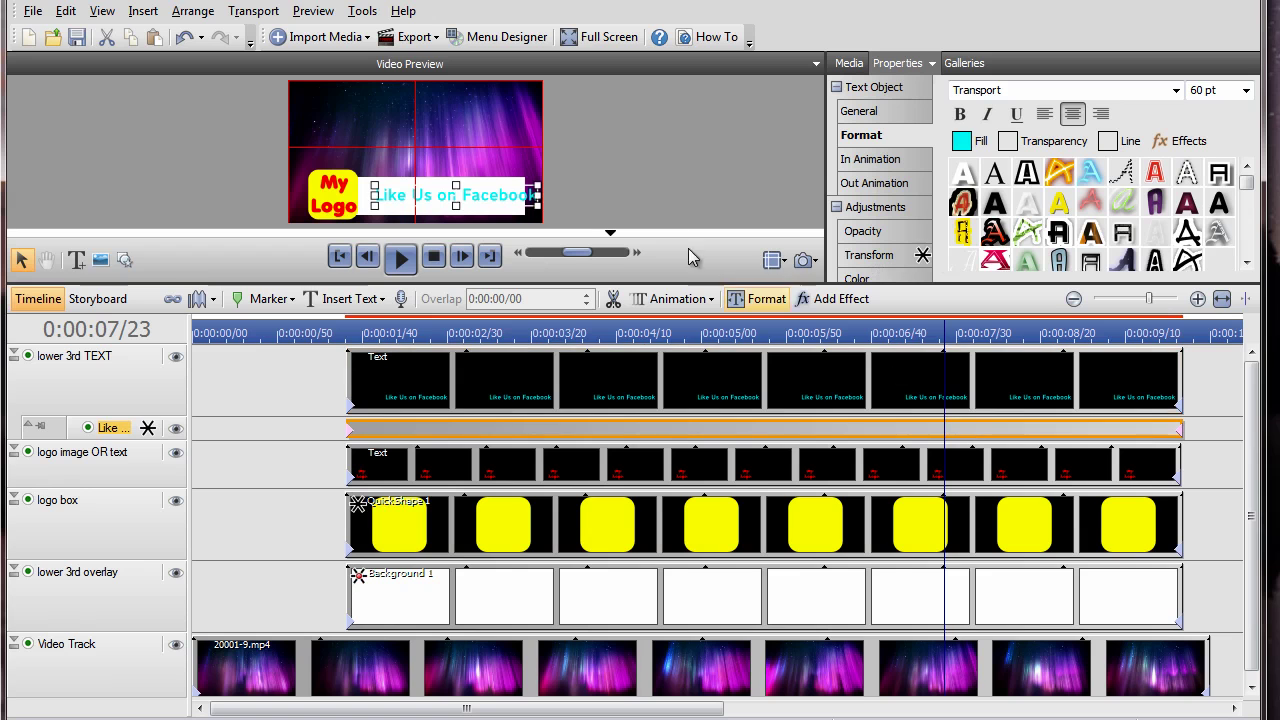
drag(540, 196, 518, 197)
drag(374, 197, 366, 197)
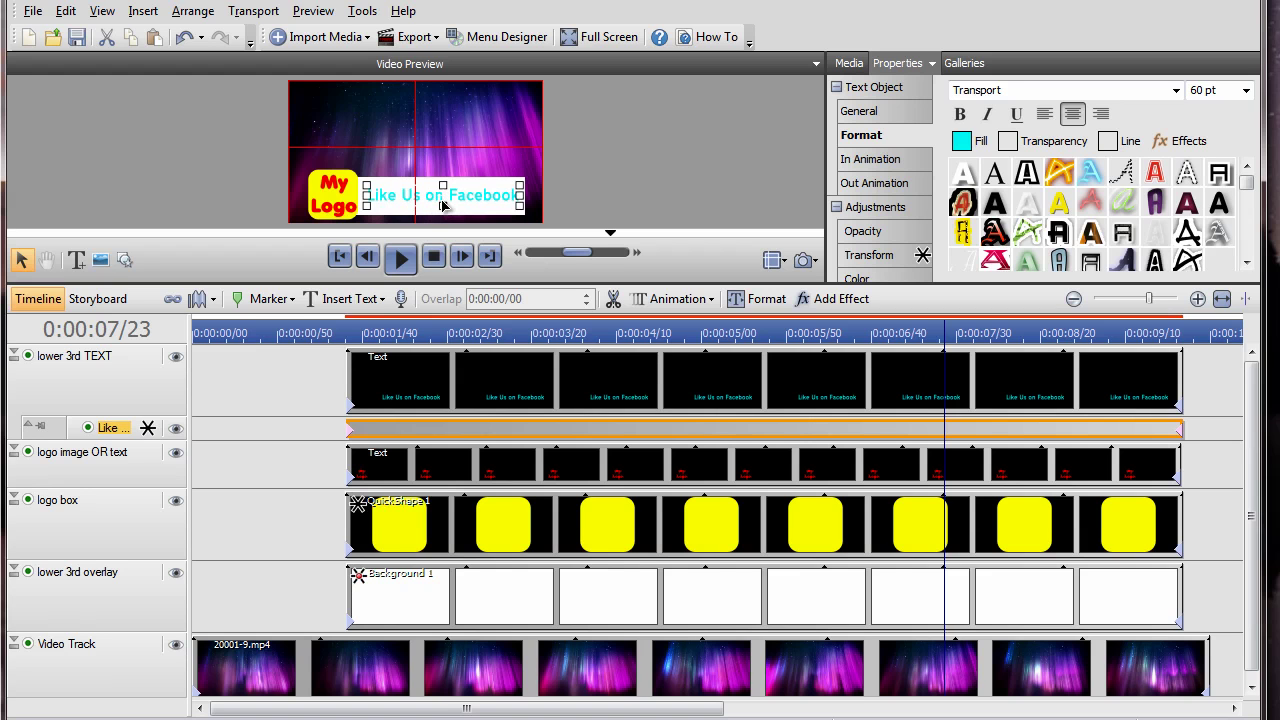
drag(445, 220, 446, 177)
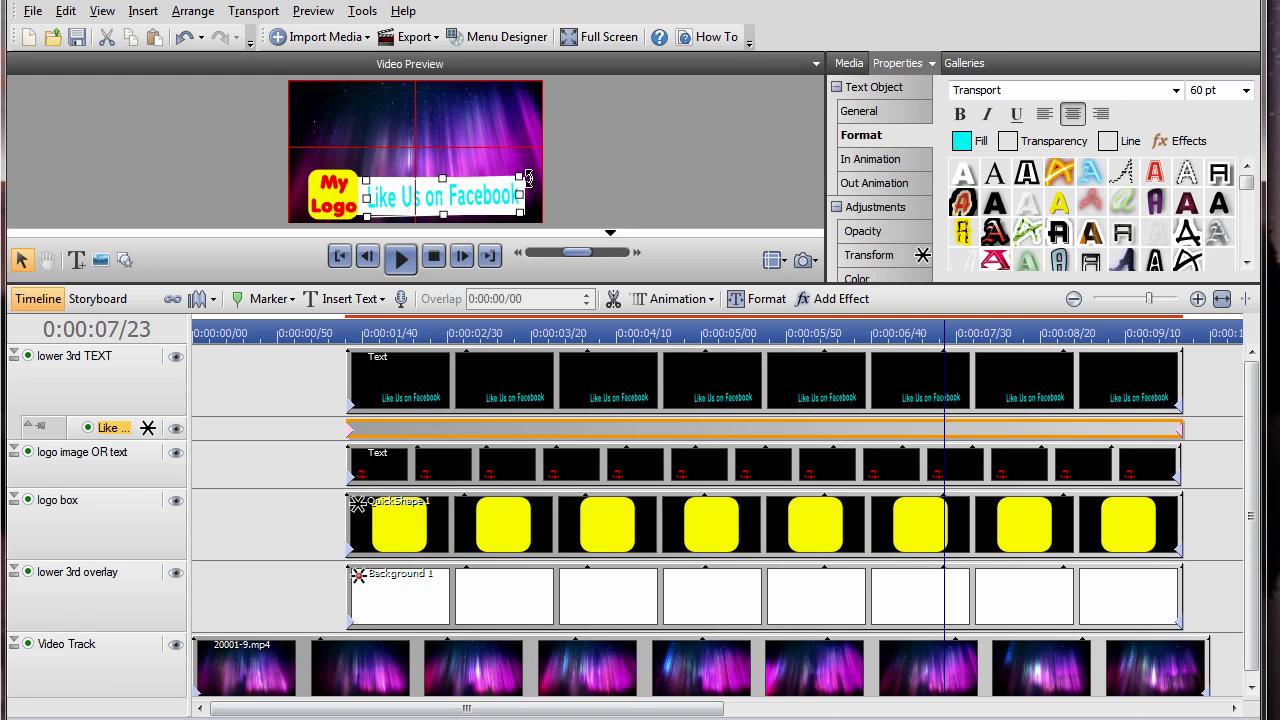
- Change the fill of the Facebook text to solid black
click(961, 140)
click(588, 310)
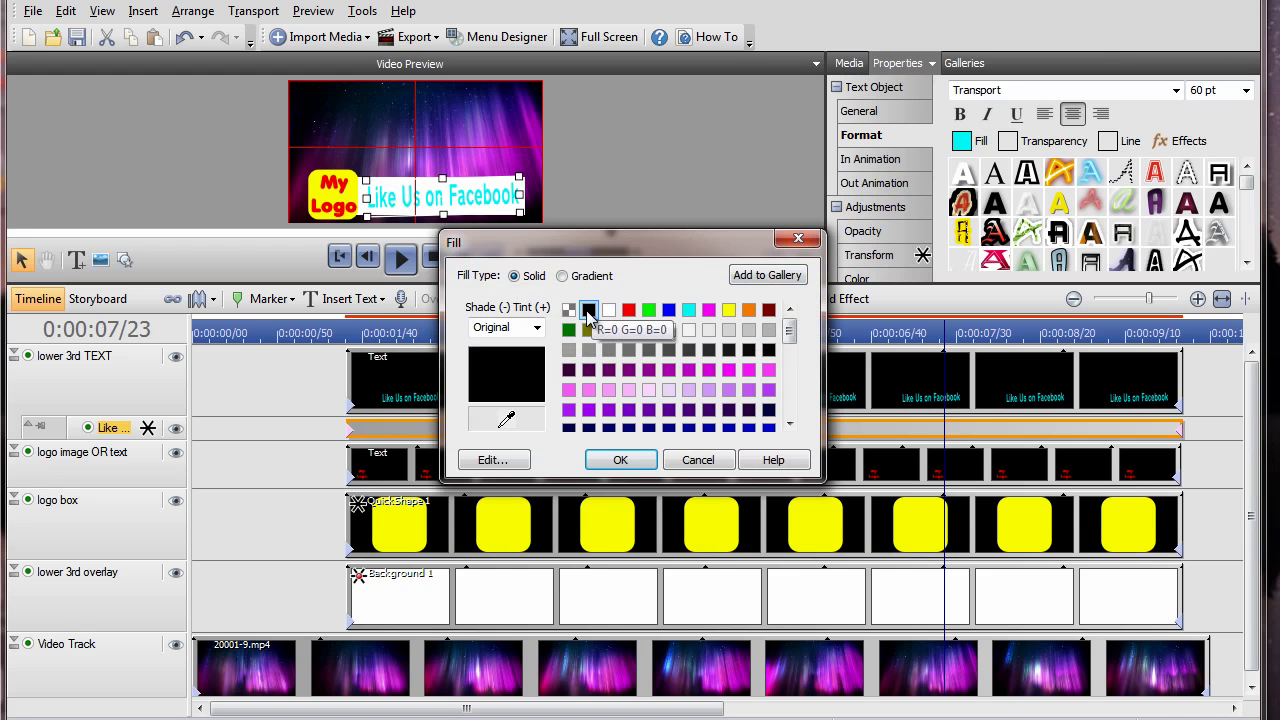
click(617, 461)
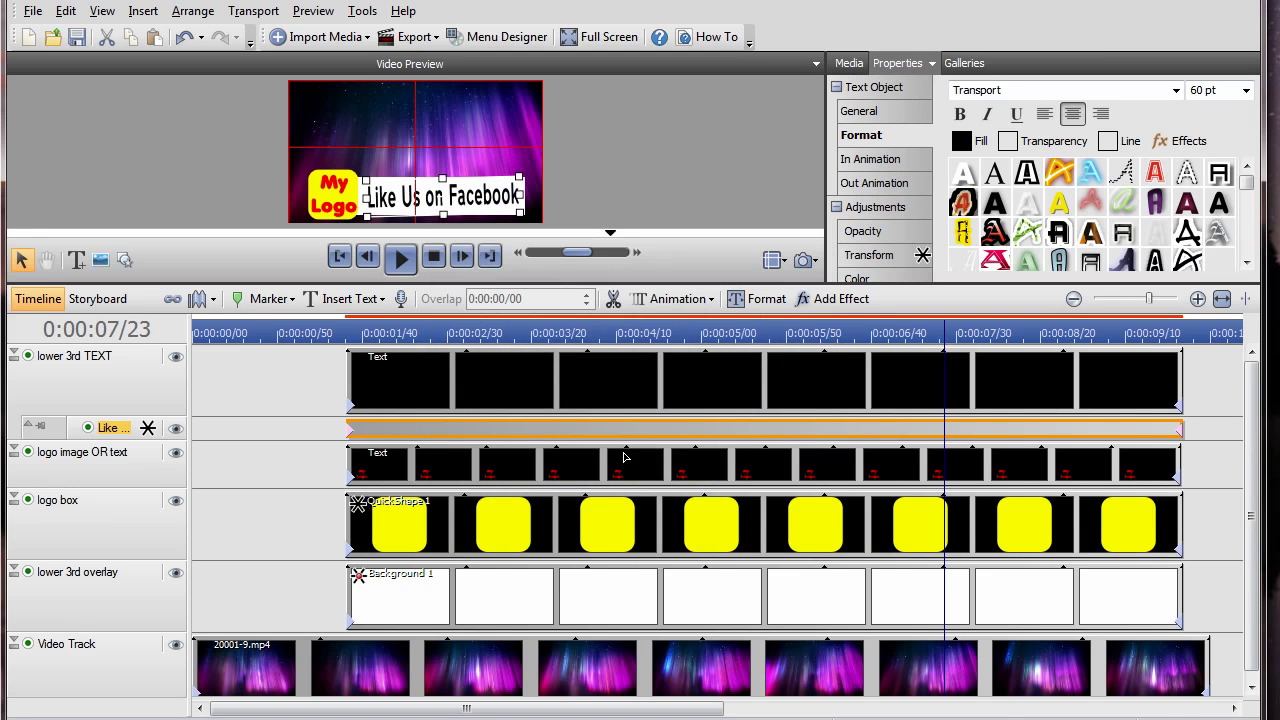
- Keyframe the text object's opacity at 0% at 0:00:01/32, then 100% at both 0:00:03/48 and 0:00:08/53
click(874, 234)
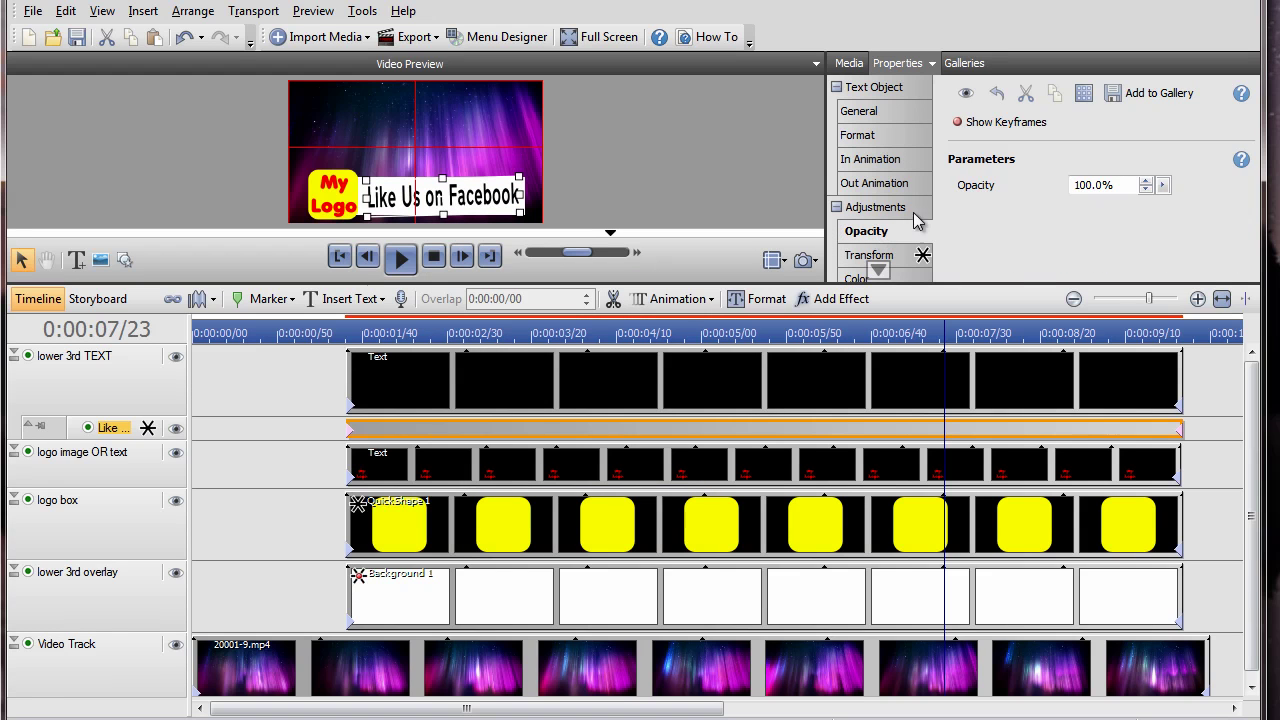
click(998, 121)
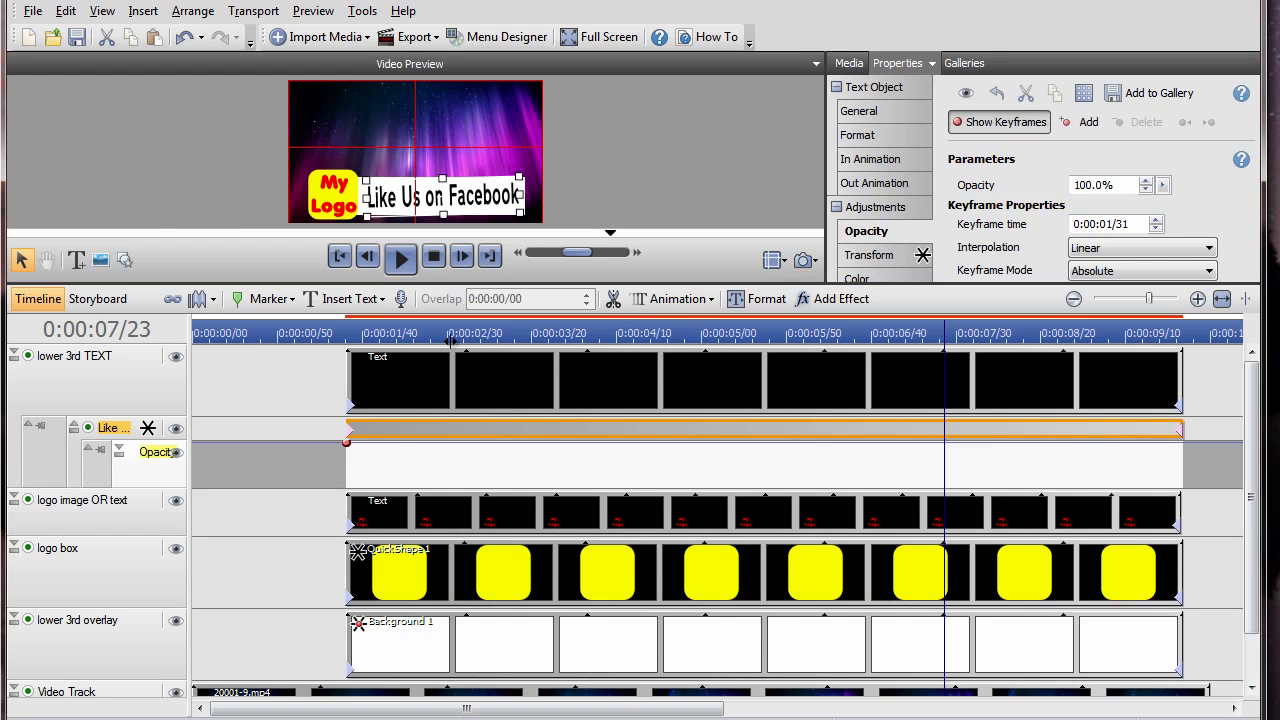
mouse_move(448, 340)
mouse_down()
mouse_move(408, 333)
mouse_move(547, 324)
mouse_up()
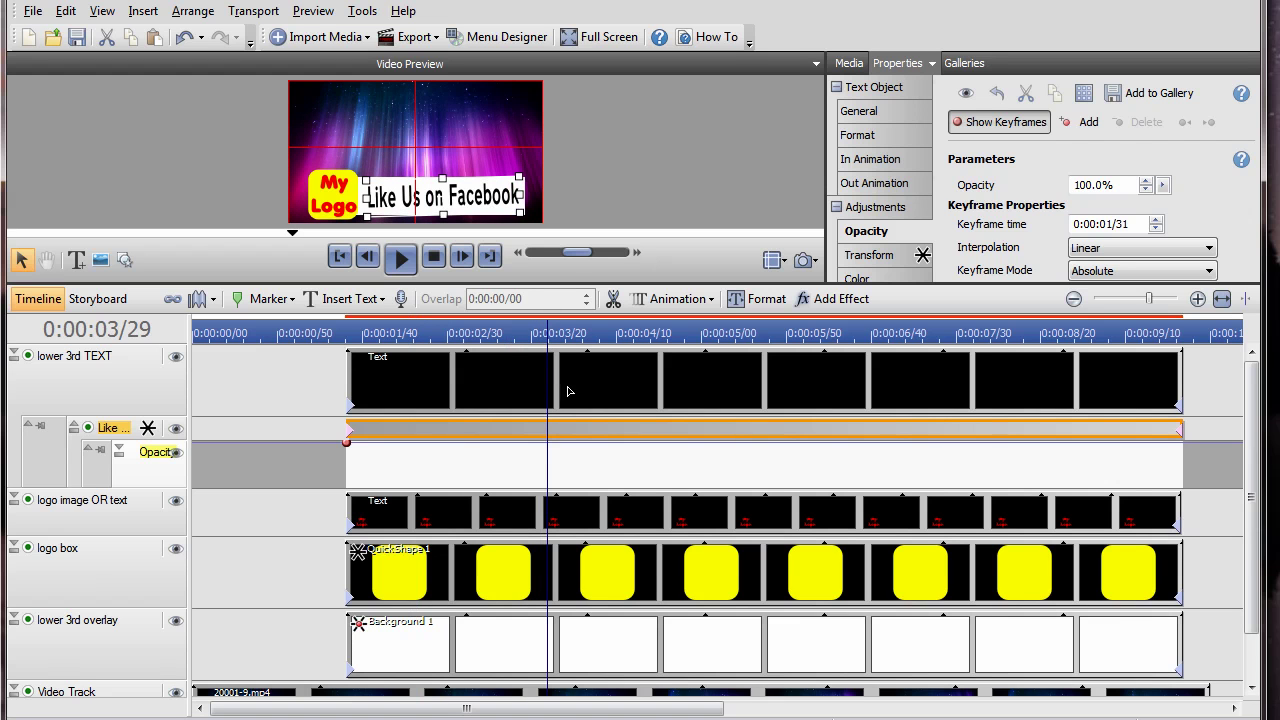
click(988, 124)
click(990, 124)
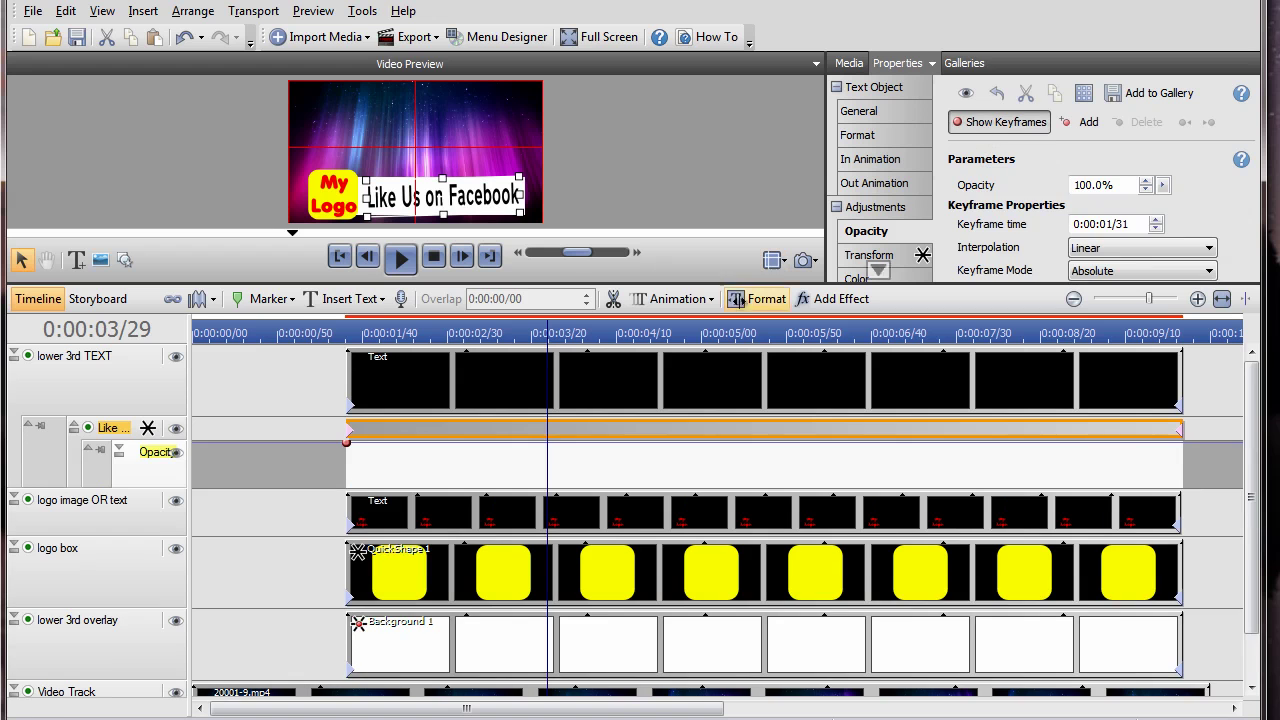
drag(348, 445, 350, 497)
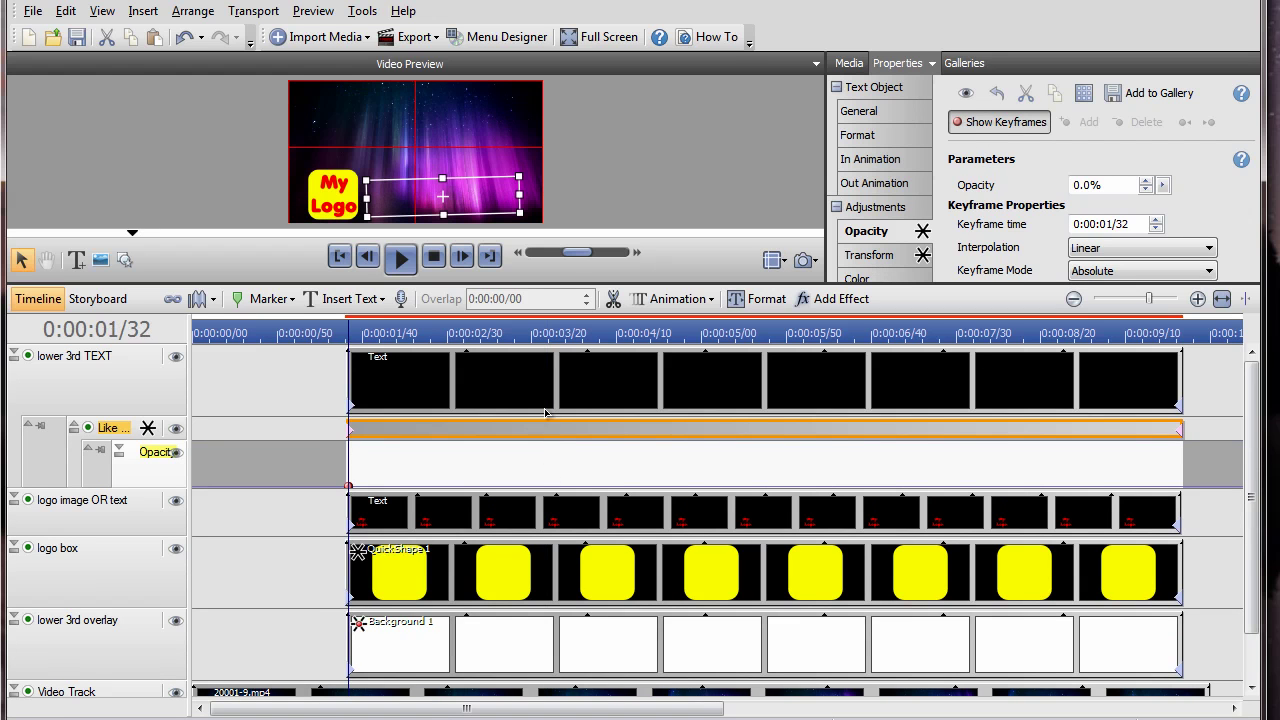
drag(567, 340, 582, 334)
drag(578, 488, 579, 442)
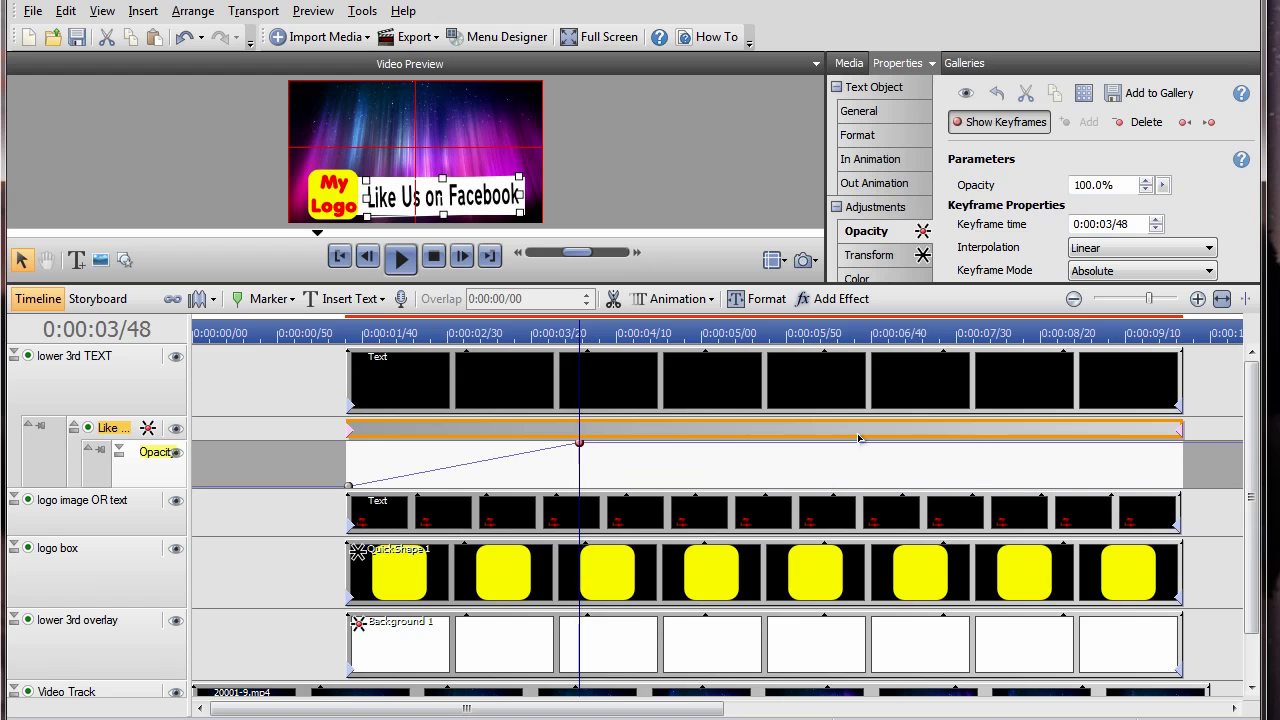
click(1097, 443)
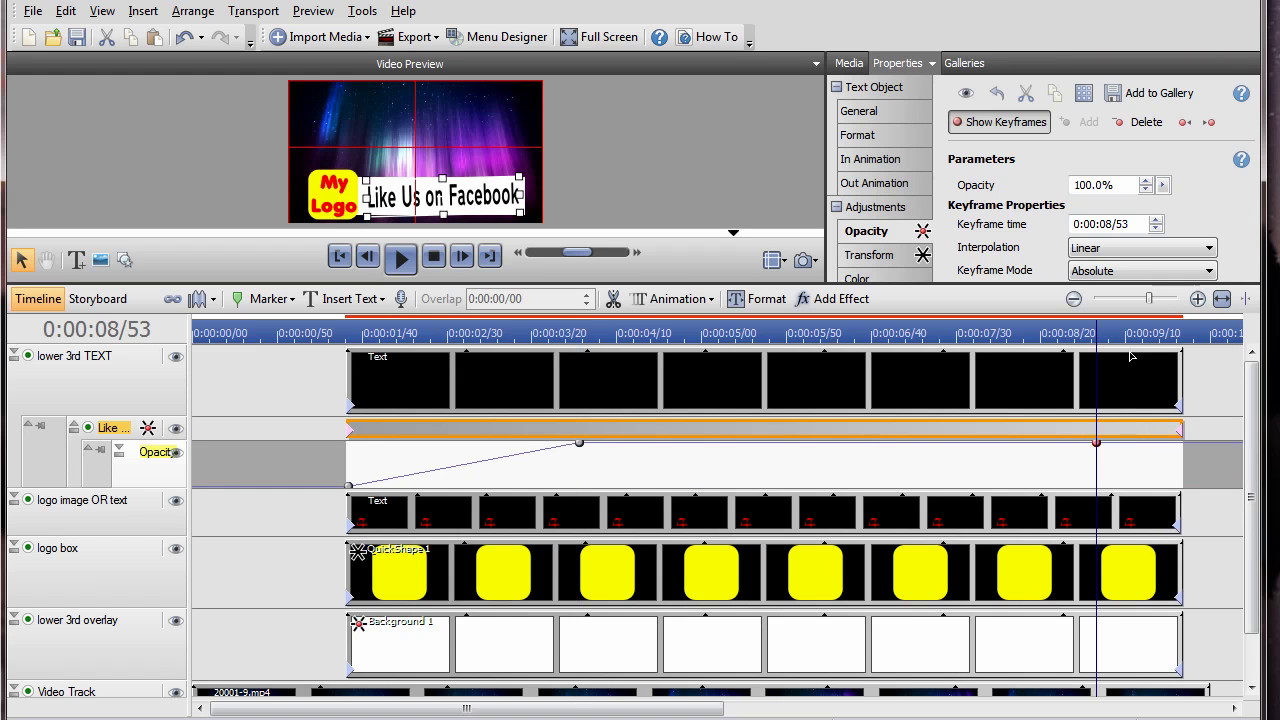
- Show the white bar's Transform keyframes and examine the frame at 0:00:09/22, between its last two keyframes
click(1147, 638)
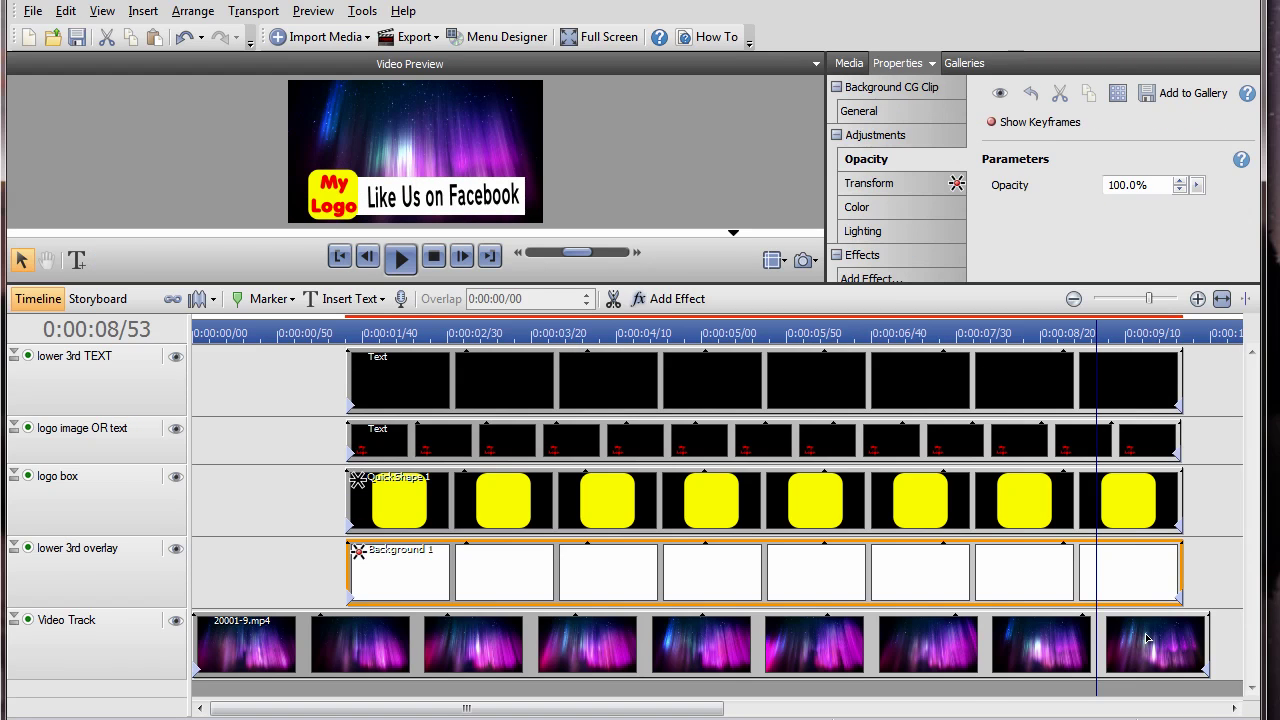
click(912, 183)
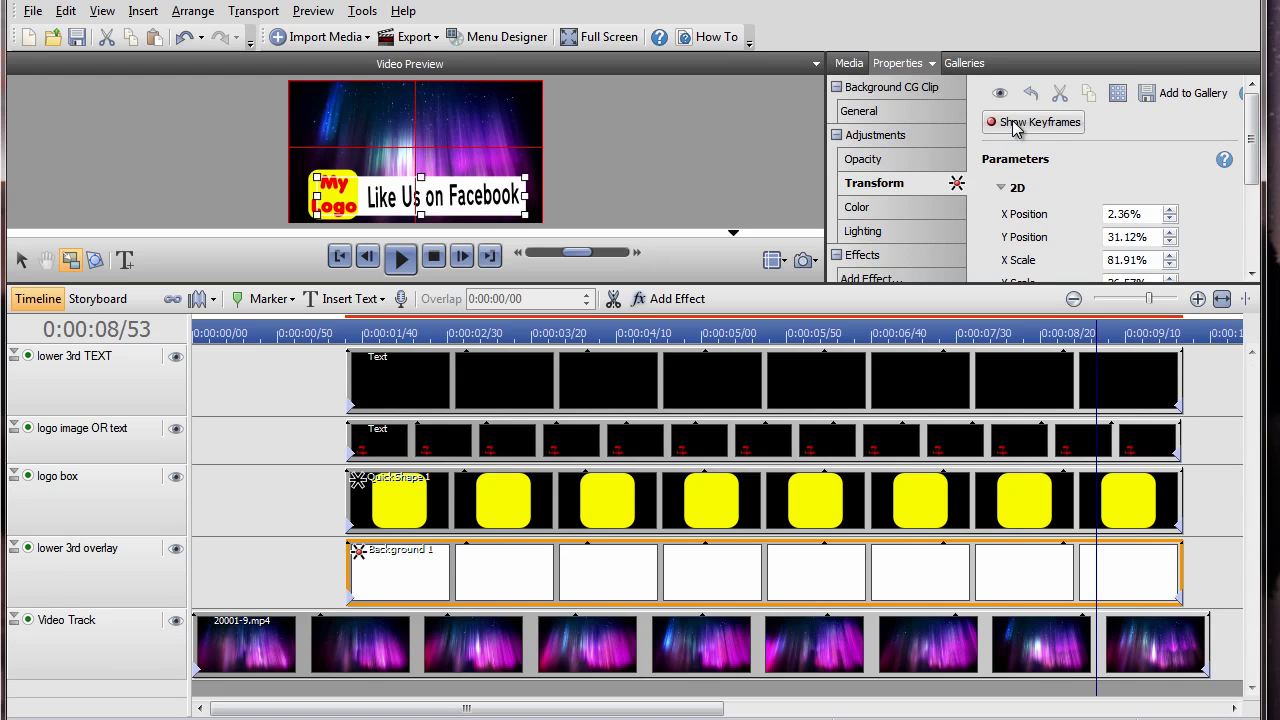
click(1147, 328)
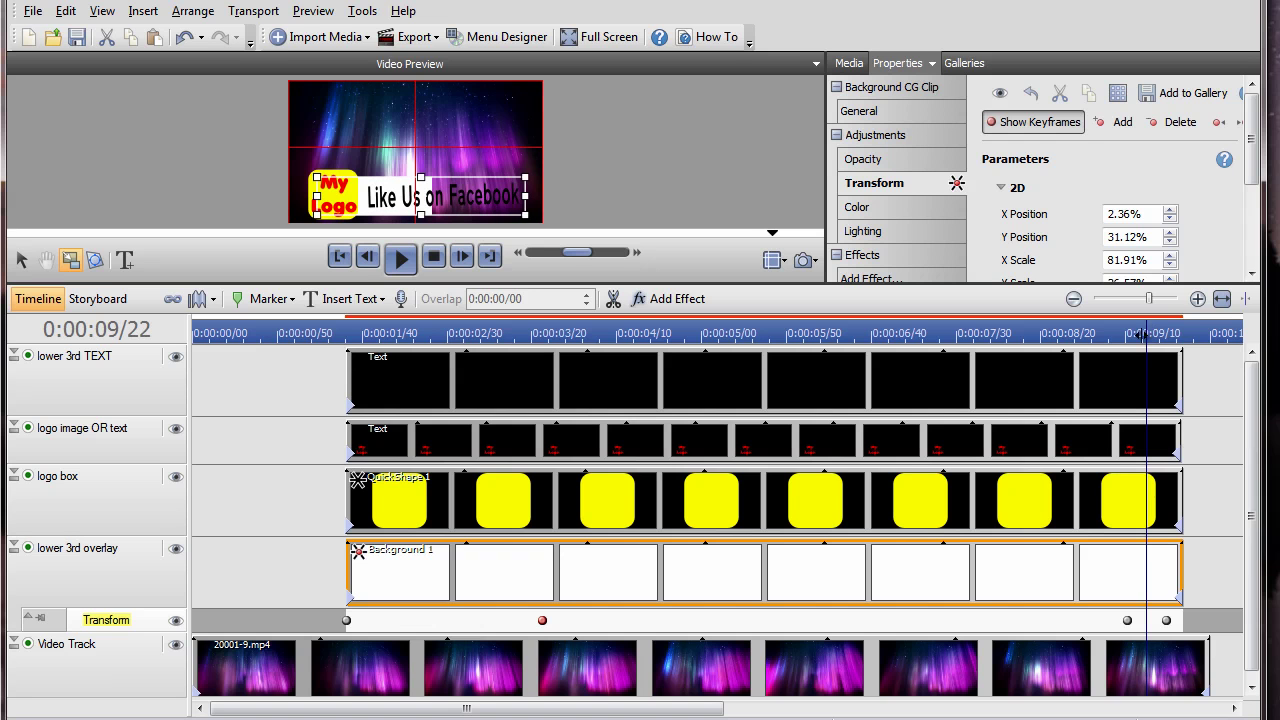
- Add Opacity keyframes to the lower 3rd text clip so it fades from 100% at 0:00:09/12 to 0% at 0:00:09/22
click(1118, 390)
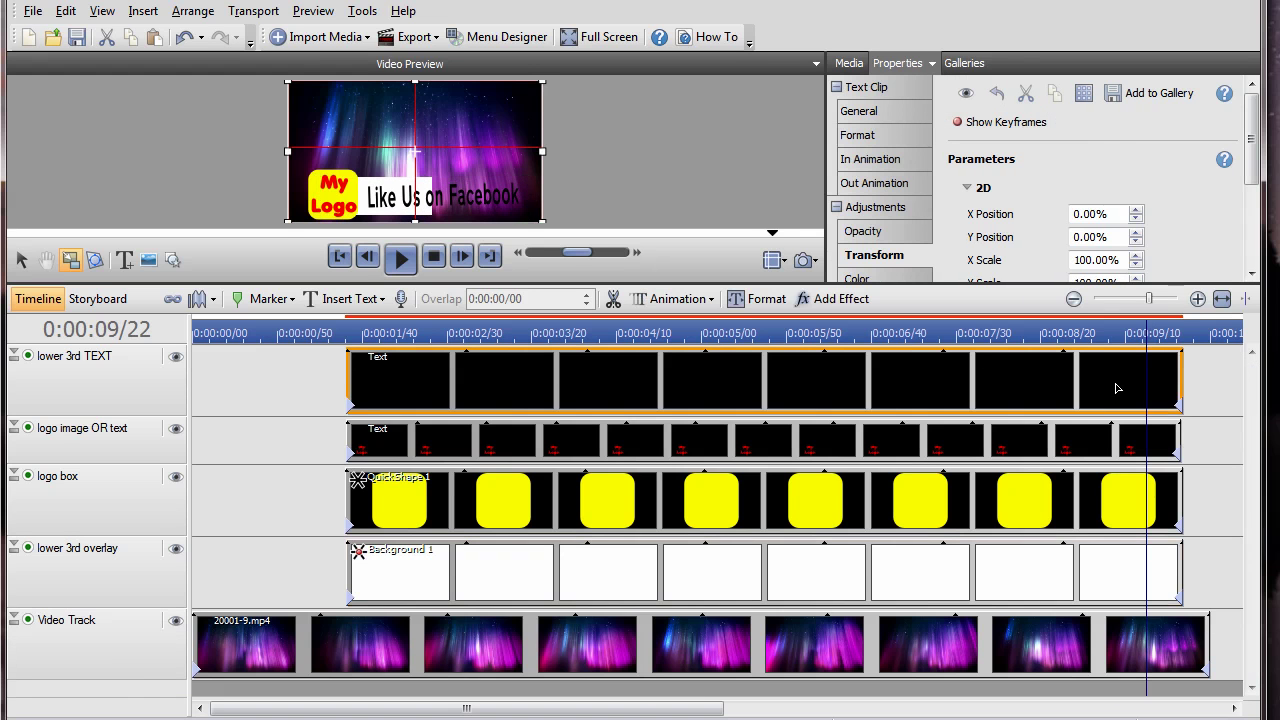
click(885, 232)
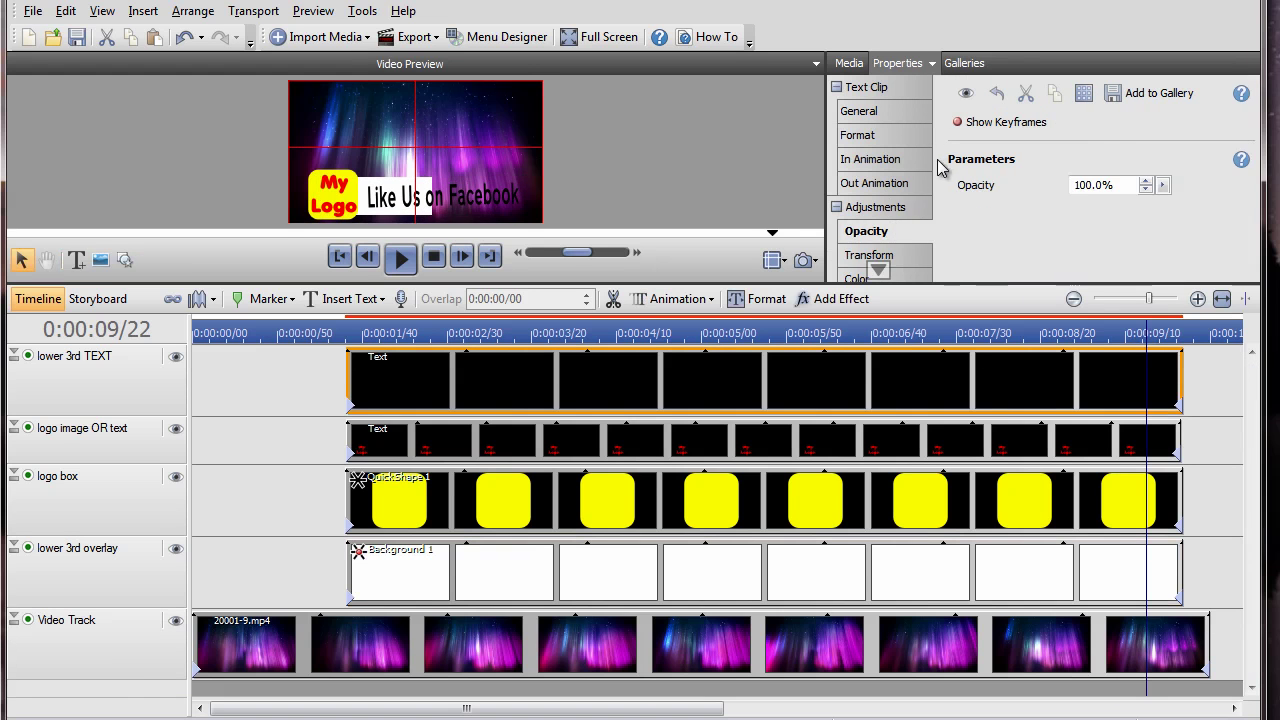
click(968, 124)
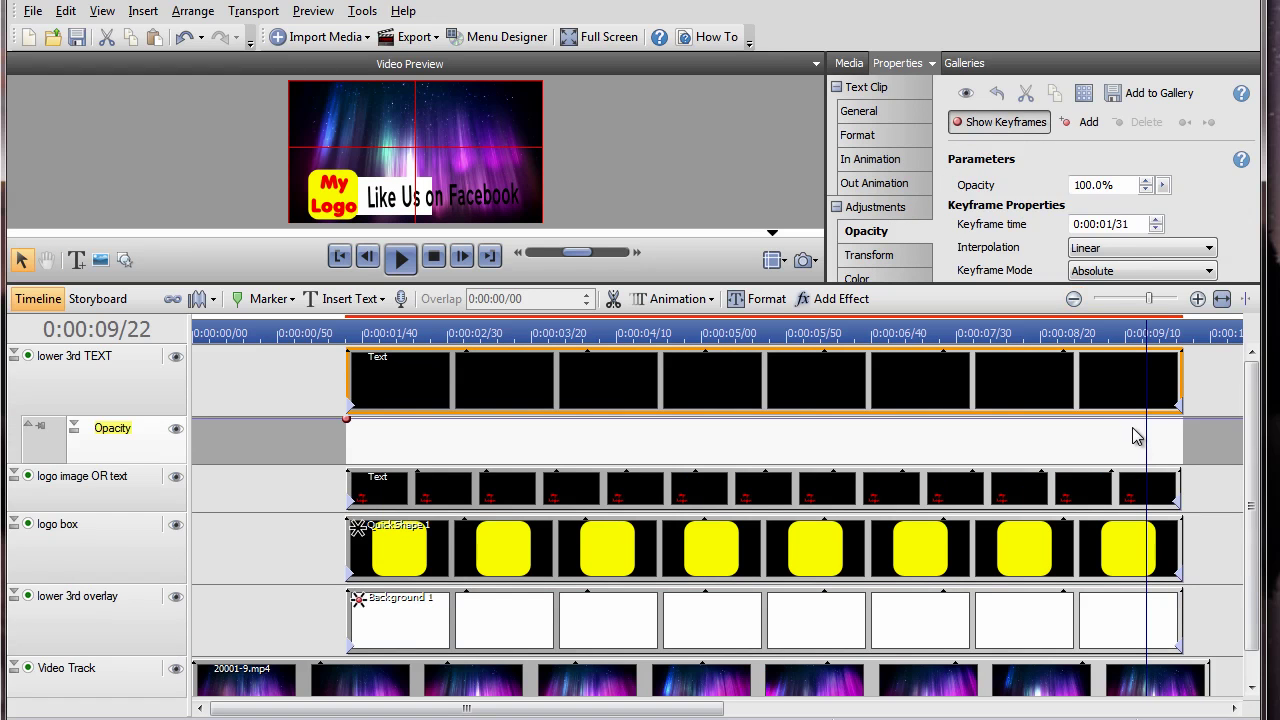
mouse_move(1145, 416)
mouse_down()
mouse_move(1145, 464)
mouse_move(1108, 421)
mouse_move(1127, 418)
mouse_up()
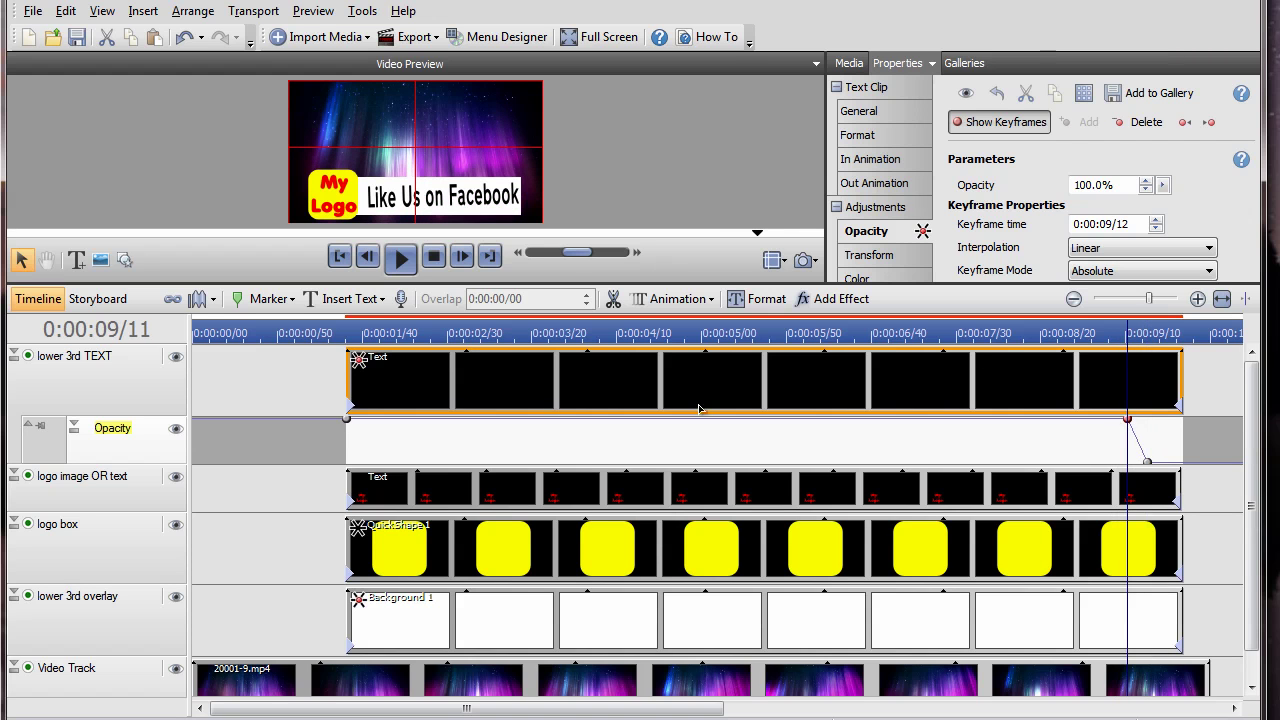
- Play the lower third animation from about 0:00:01/06 to check the text and white bar through to the end
click(306, 340)
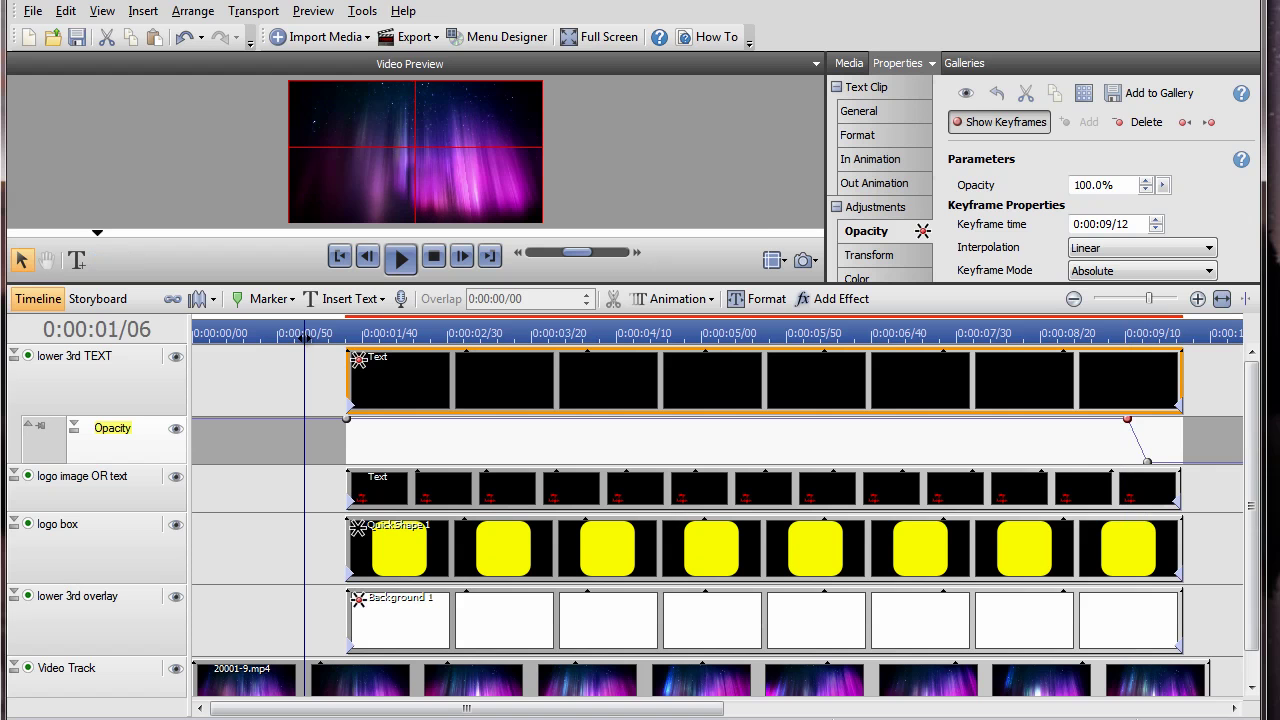
click(403, 257)
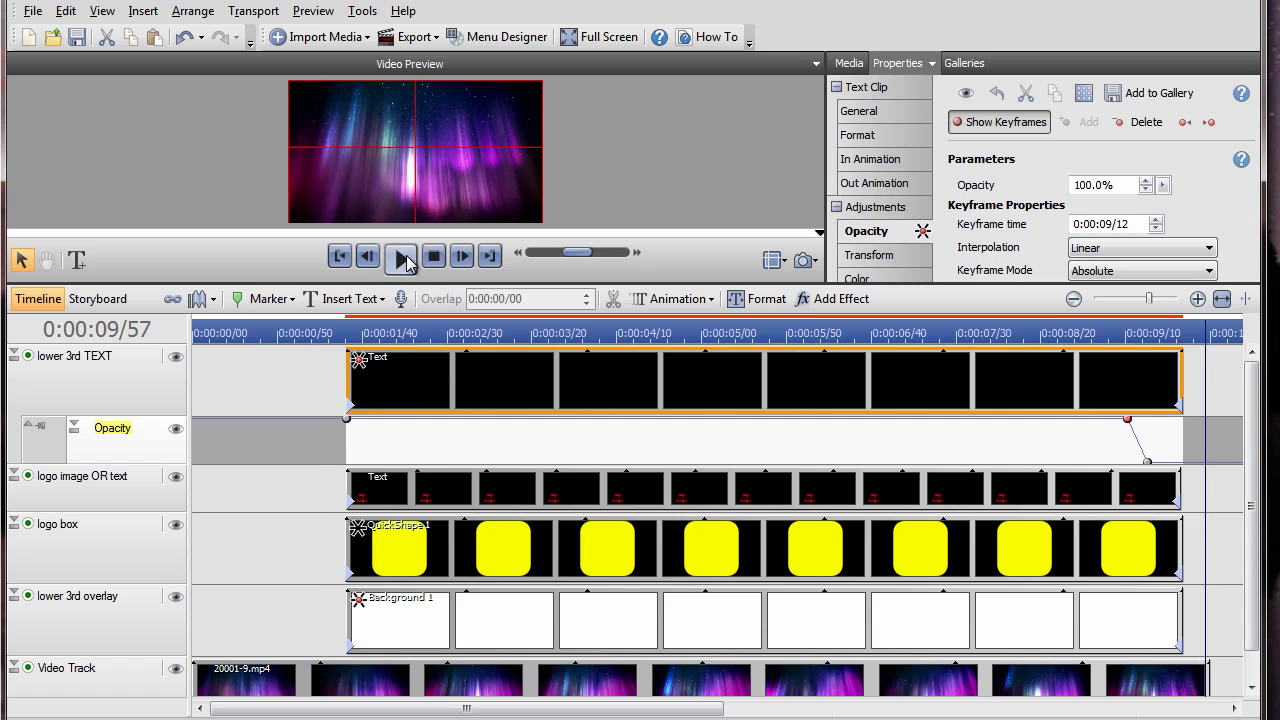
- Lower the white lower 3rd overlay background's opacity keyframe at 0:00:01/31 to 50%, and play the animation from 0:00:01/17
click(460, 635)
click(868, 183)
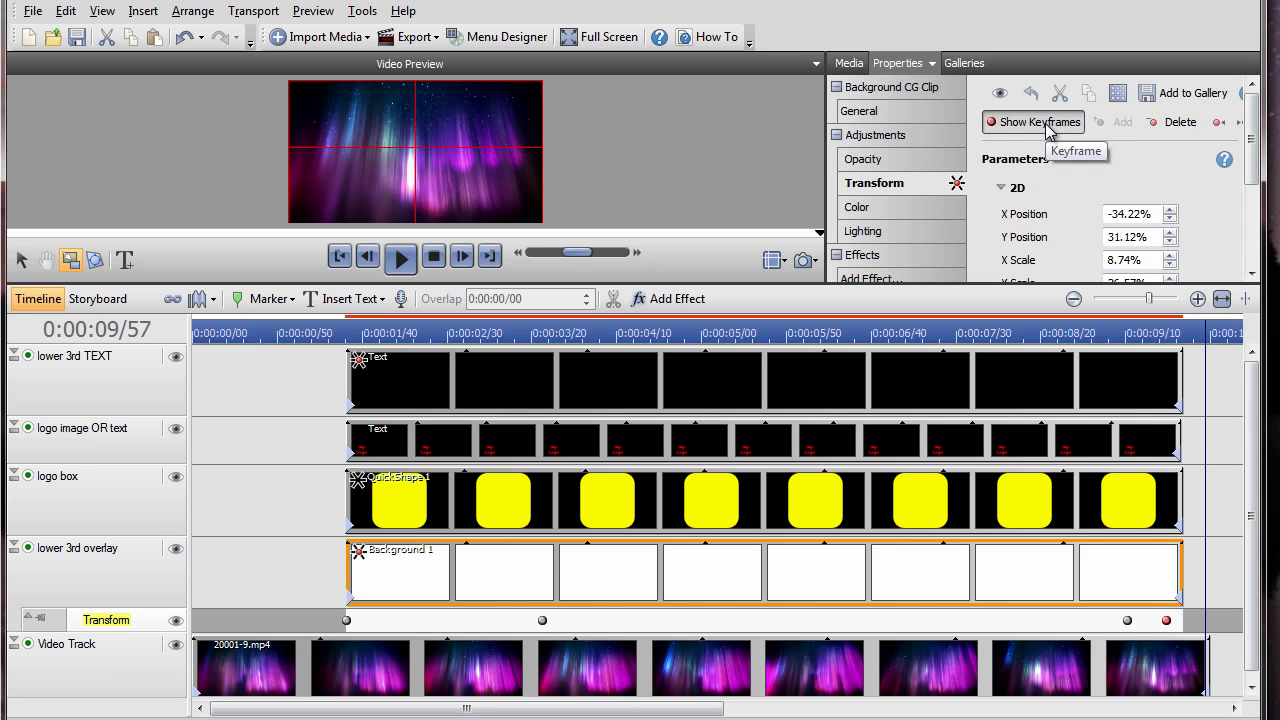
click(877, 166)
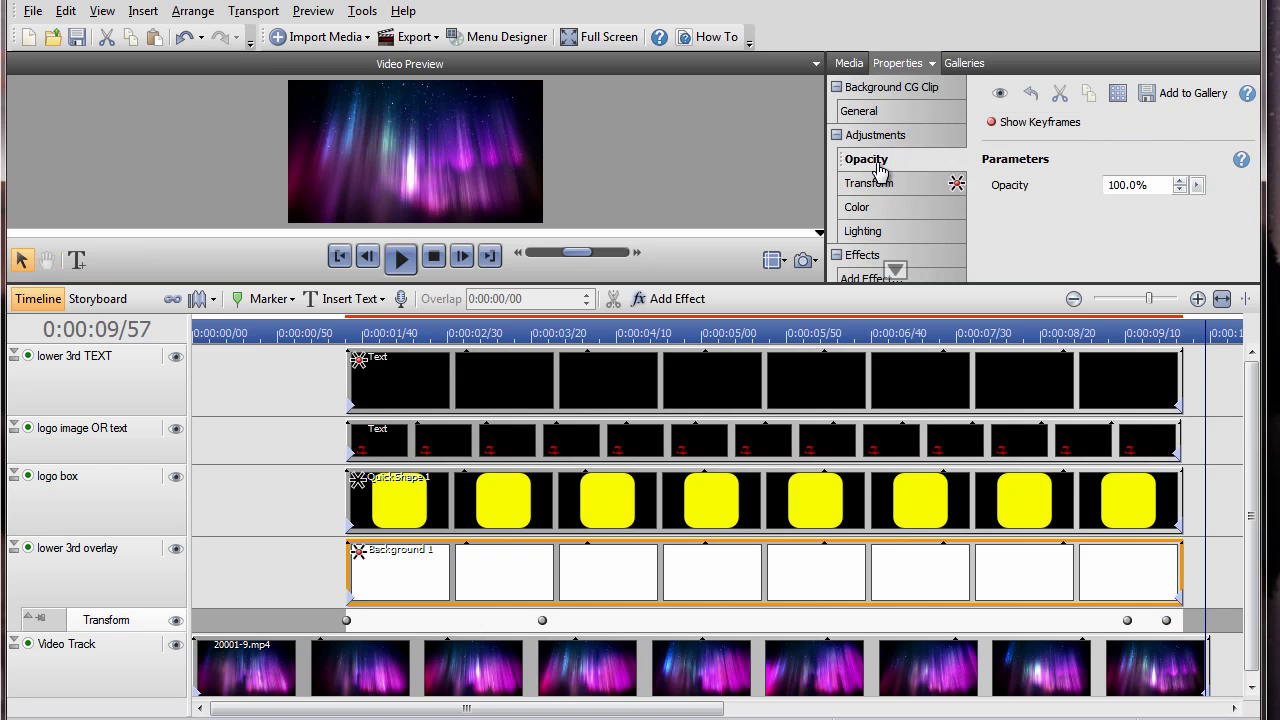
click(1014, 123)
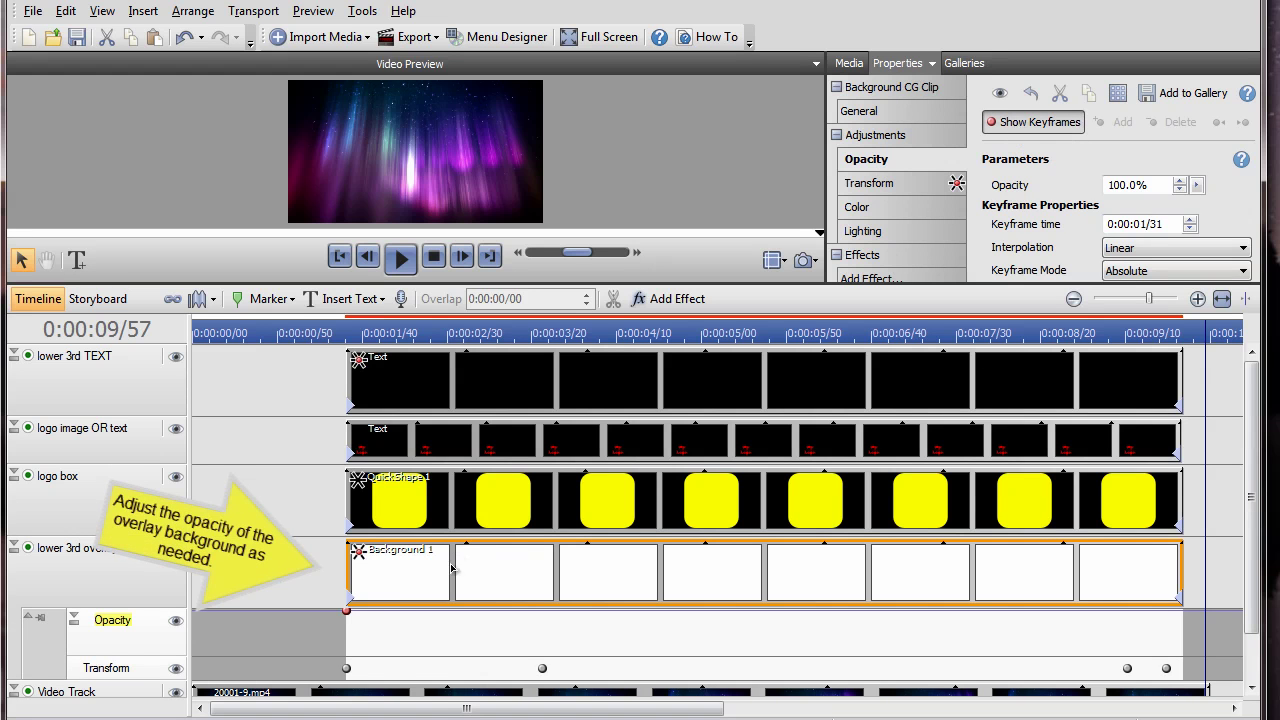
drag(347, 612, 347, 633)
click(328, 324)
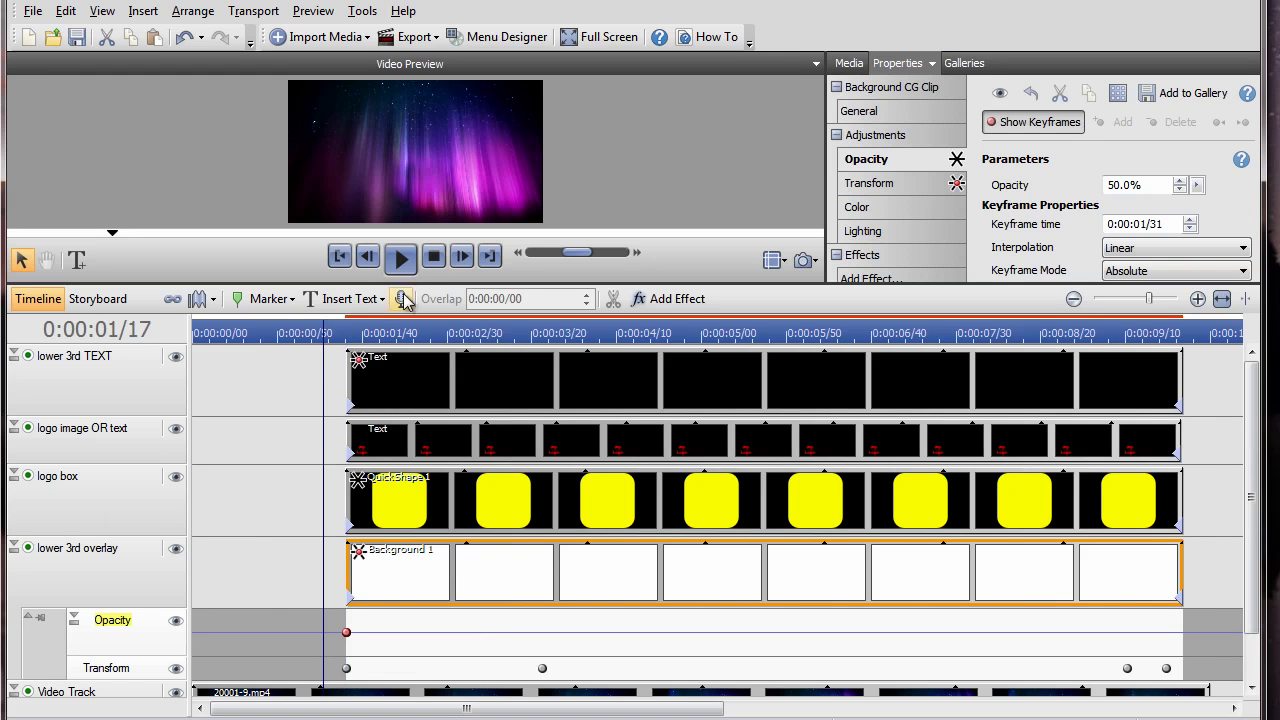
click(401, 258)
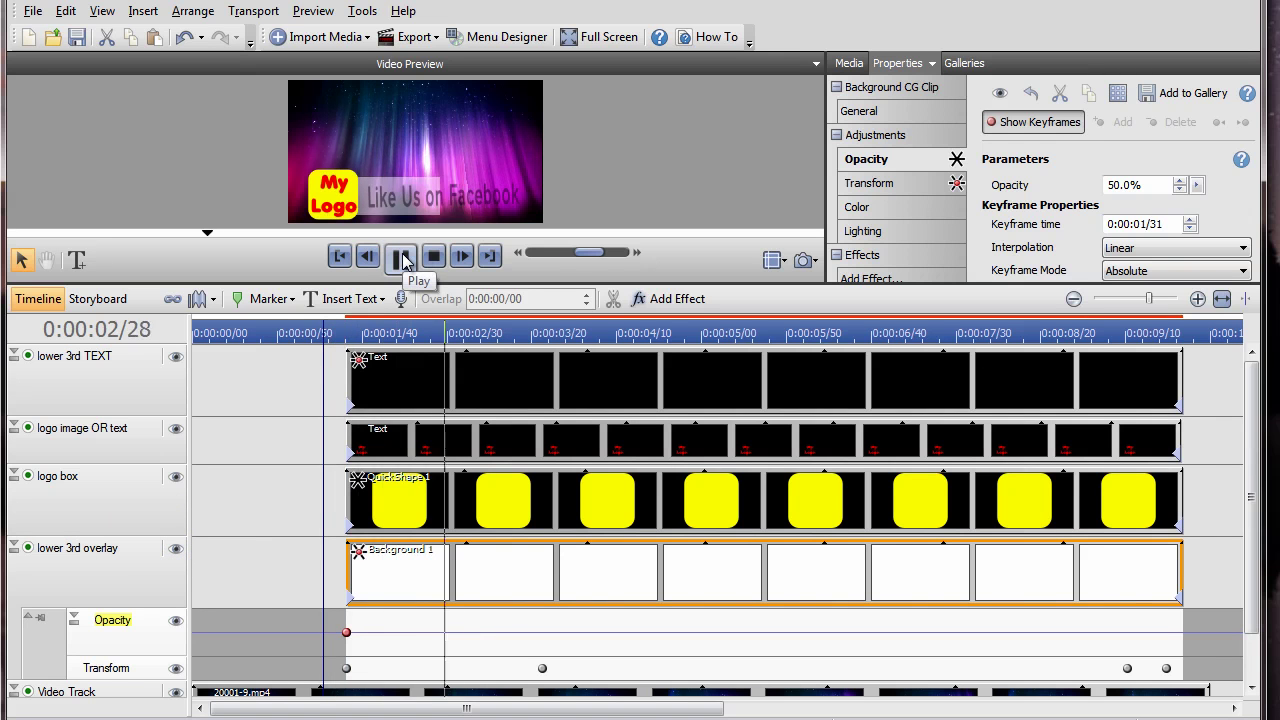